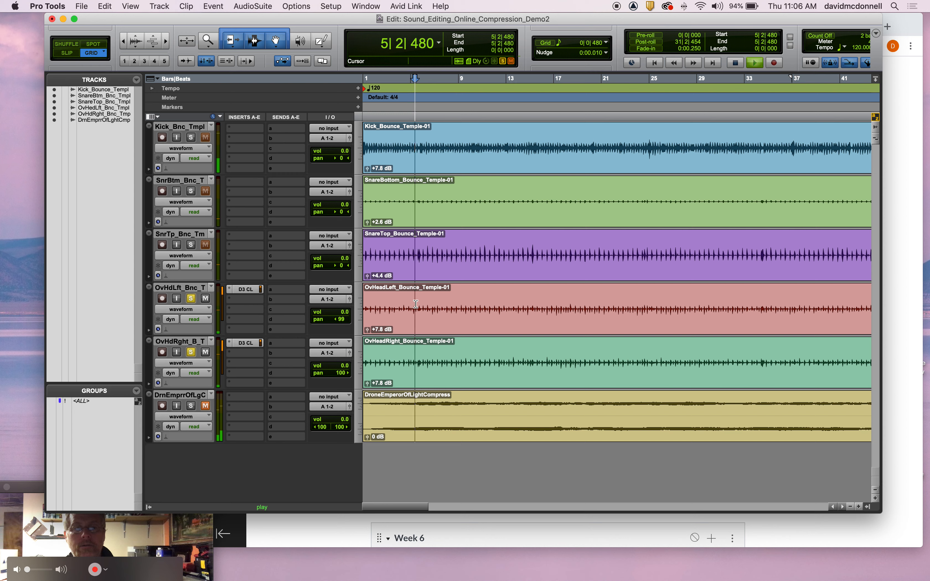
# Audition the soloed overhead tracks and review the Week 5 Compression file list on the Chrome course page, returning to the Pro Tools session
pyautogui.press('space')
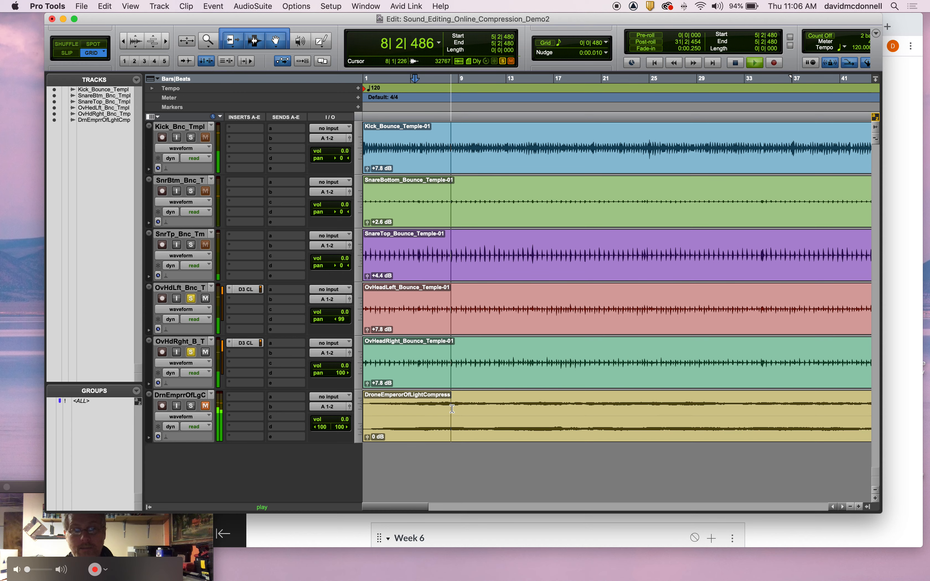
pyautogui.press('space')
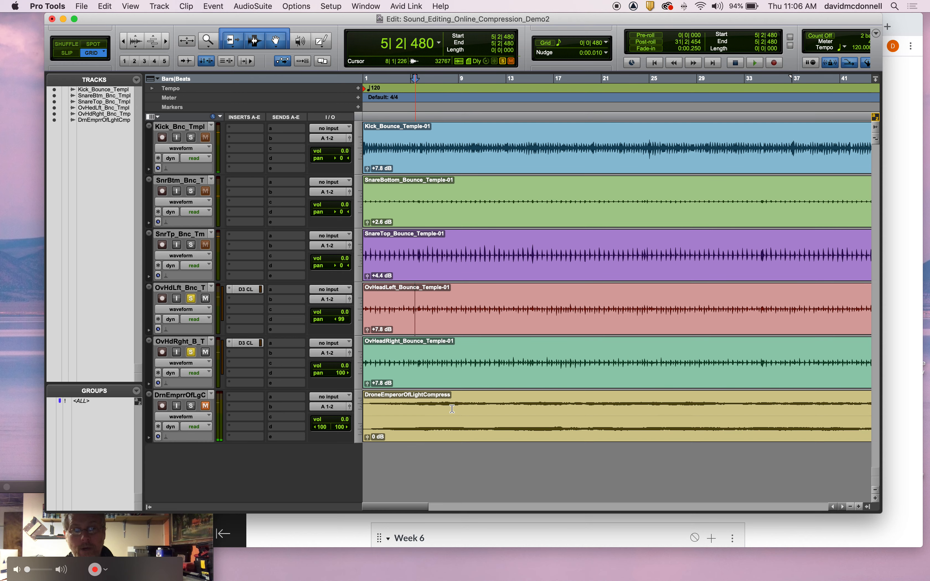
pyautogui.click(501, 531)
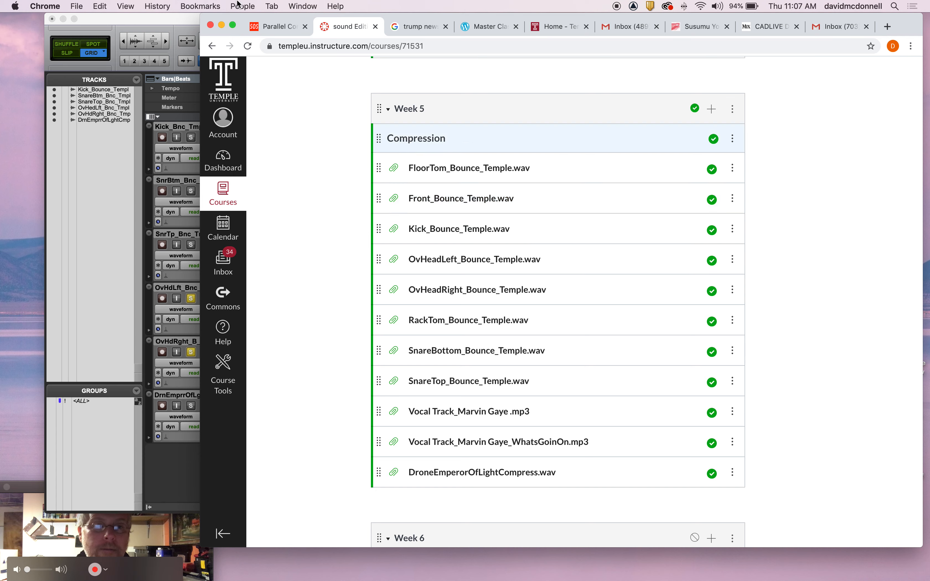
pyautogui.click(160, 23)
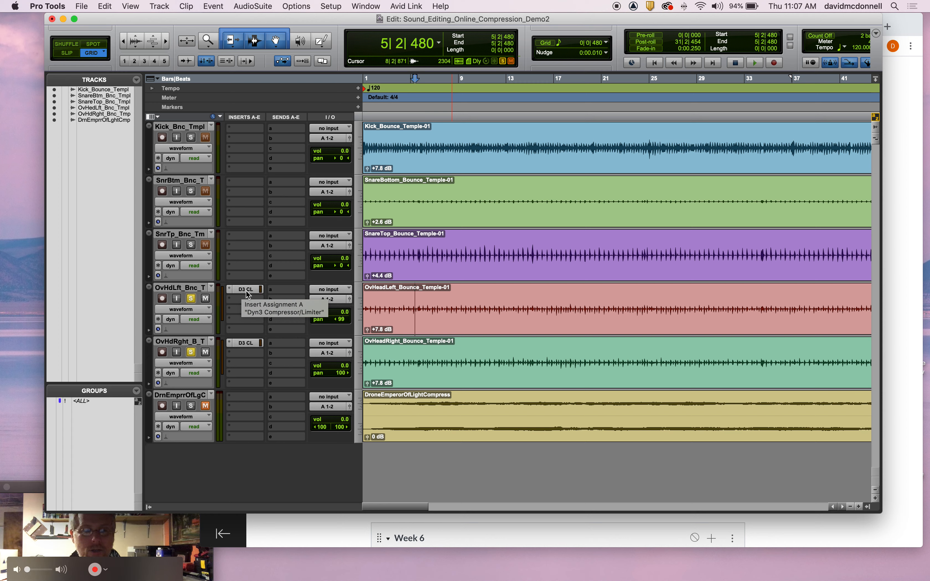
# Solo the kick, snare bottom and snare top tracks during playback and lower the kick clip's gain to +5.2 dB
pyautogui.press('space')
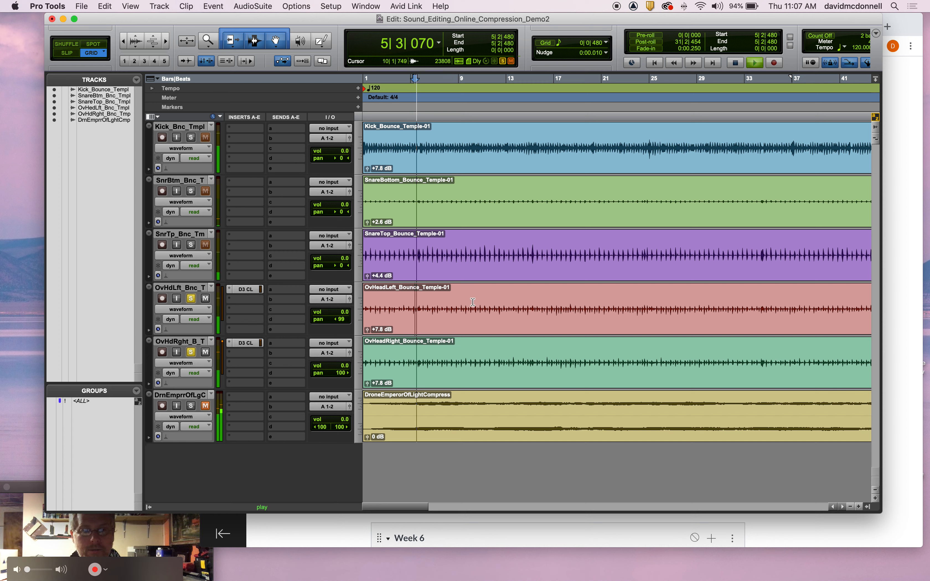
pyautogui.click(192, 138)
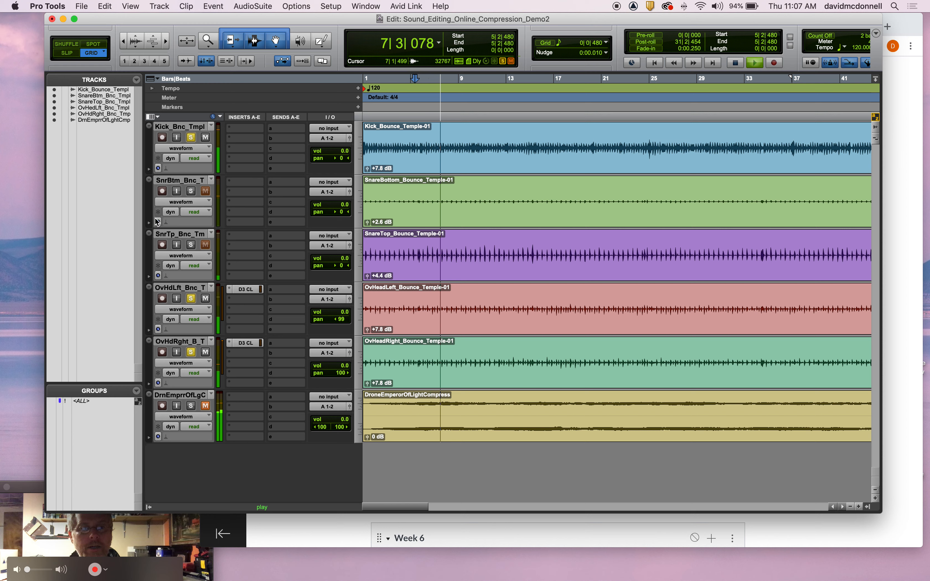
pyautogui.click(191, 191)
pyautogui.click(191, 245)
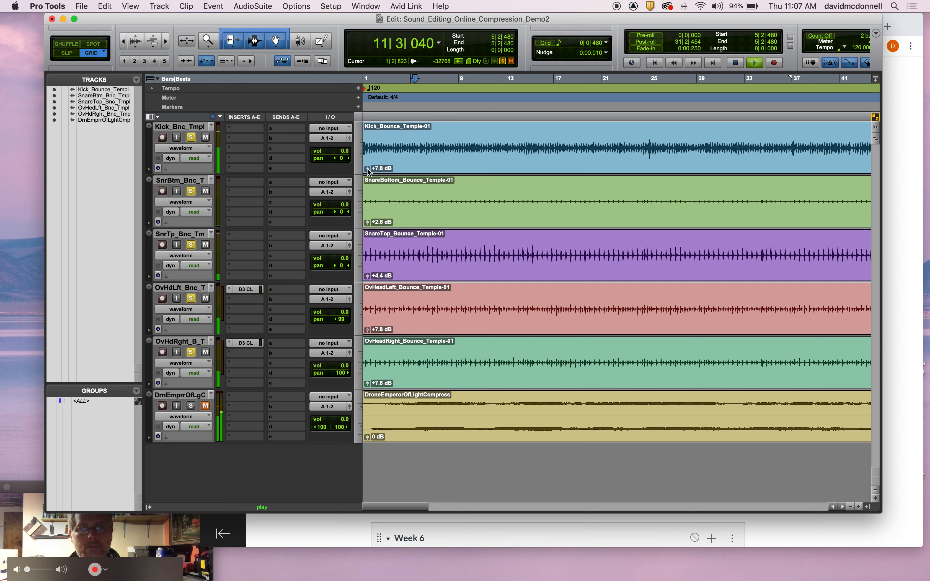
pyautogui.moveTo(367, 168); pyautogui.dragTo(369, 179)
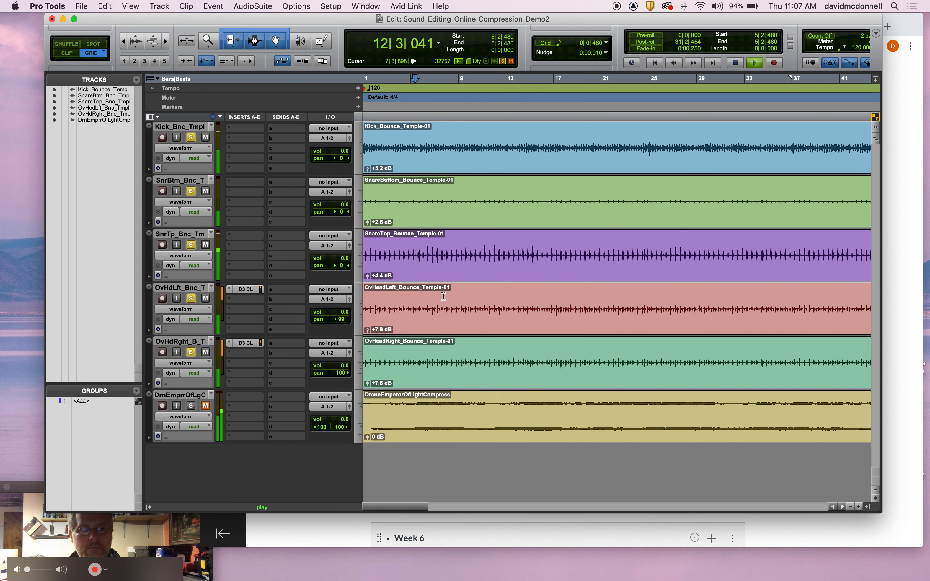
pyautogui.press('space')
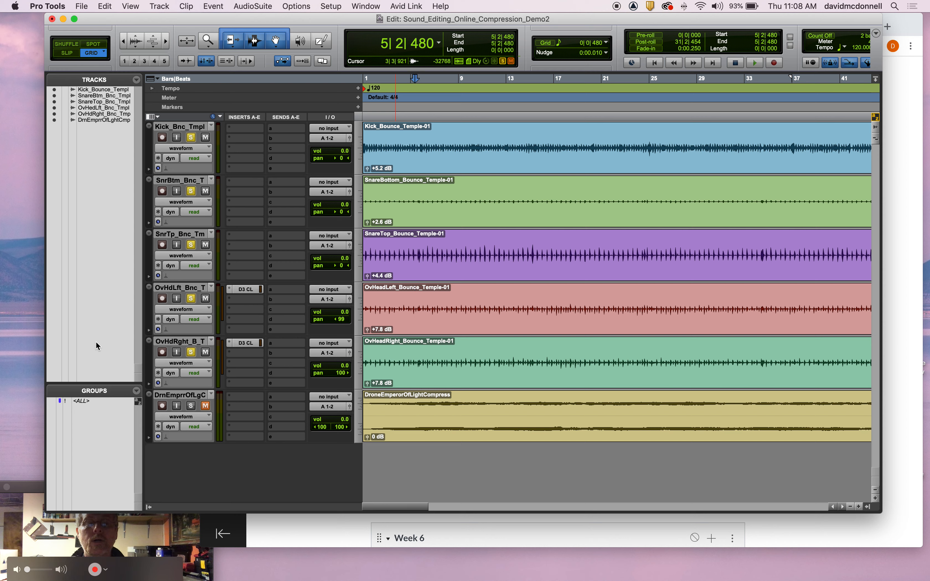
# Clear the solos on all kick, snare and overhead tracks, and play back the full drum mix
pyautogui.click(192, 352)
pyautogui.click(192, 299)
pyautogui.click(191, 245)
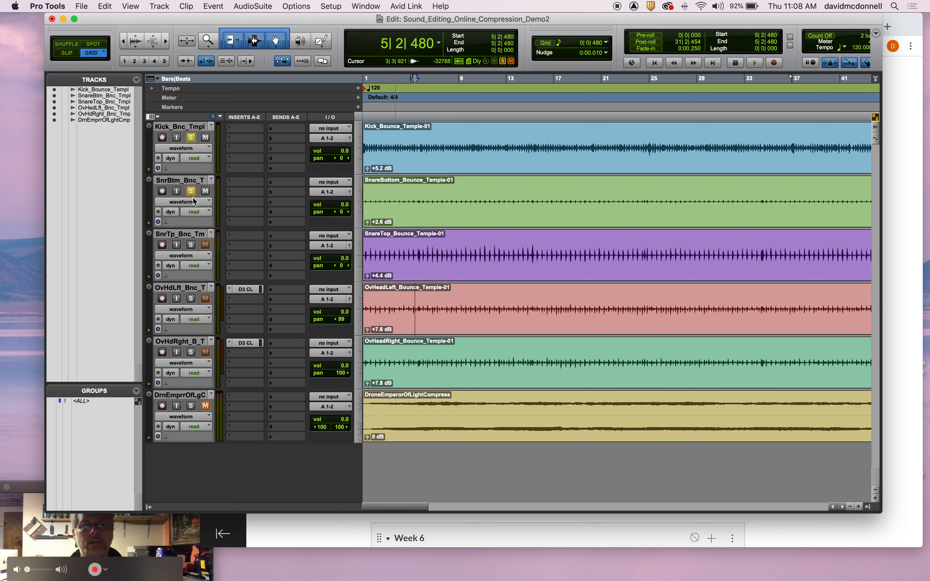
pyautogui.click(192, 137)
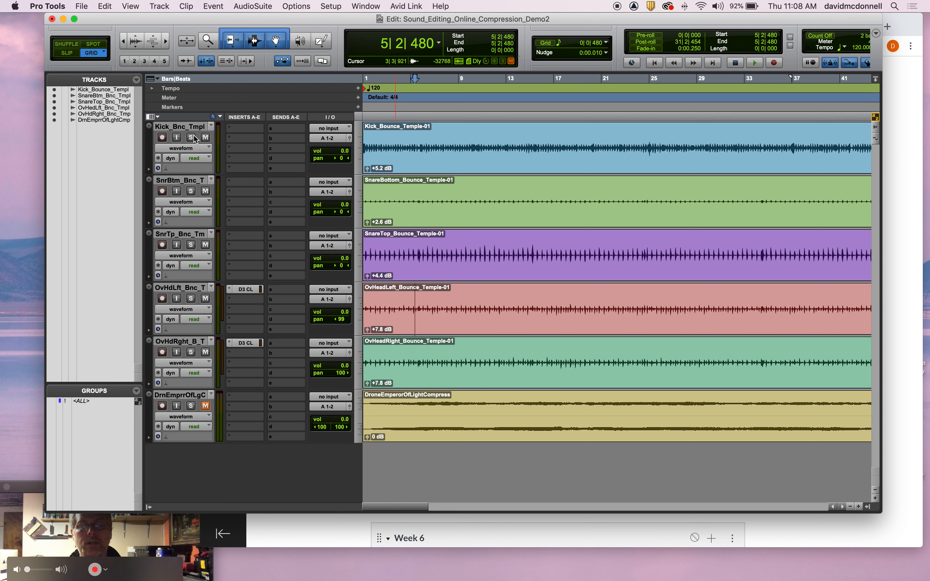
pyautogui.press('space')
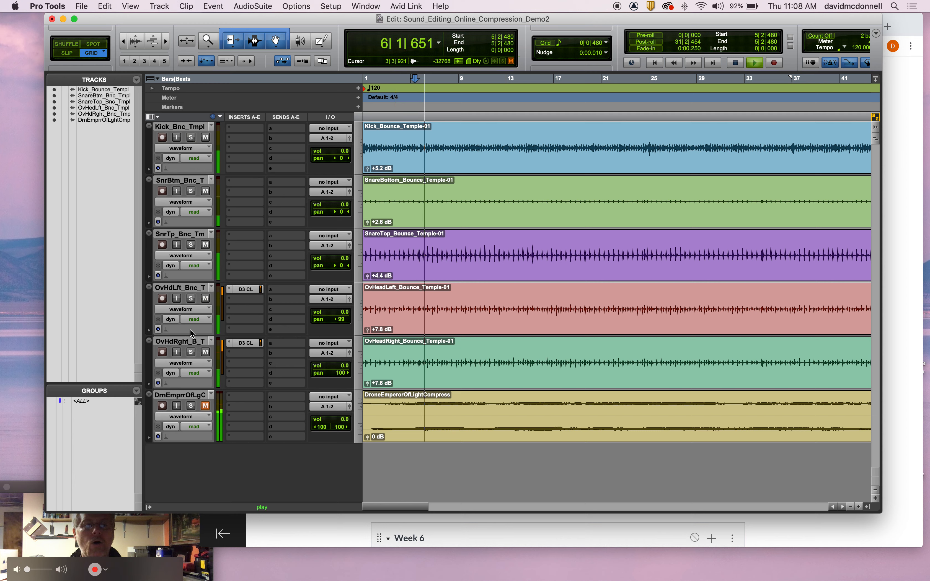
pyautogui.press('space')
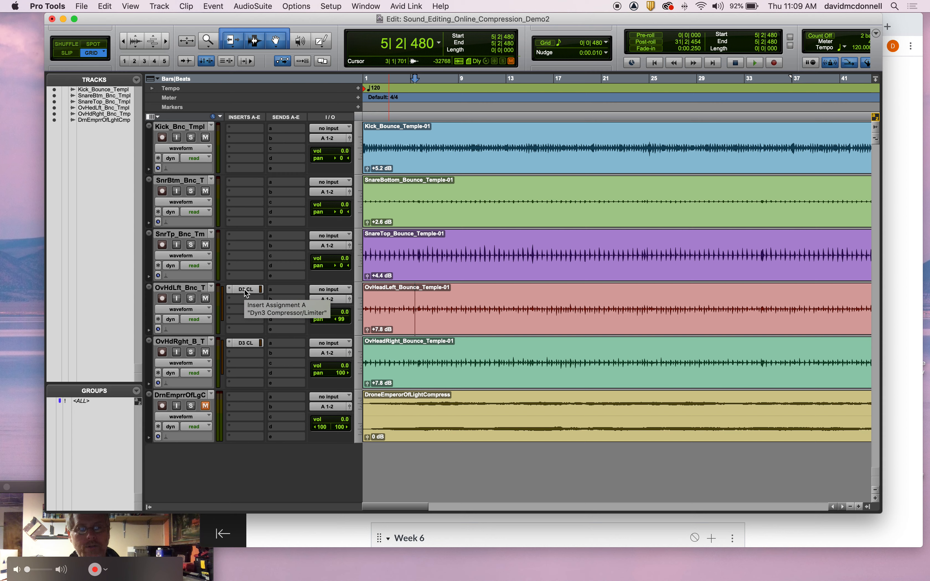
# Mute the right overhead, snare top and kick tracks, and audition the remaining snare bottom and left overhead
pyautogui.click(205, 353)
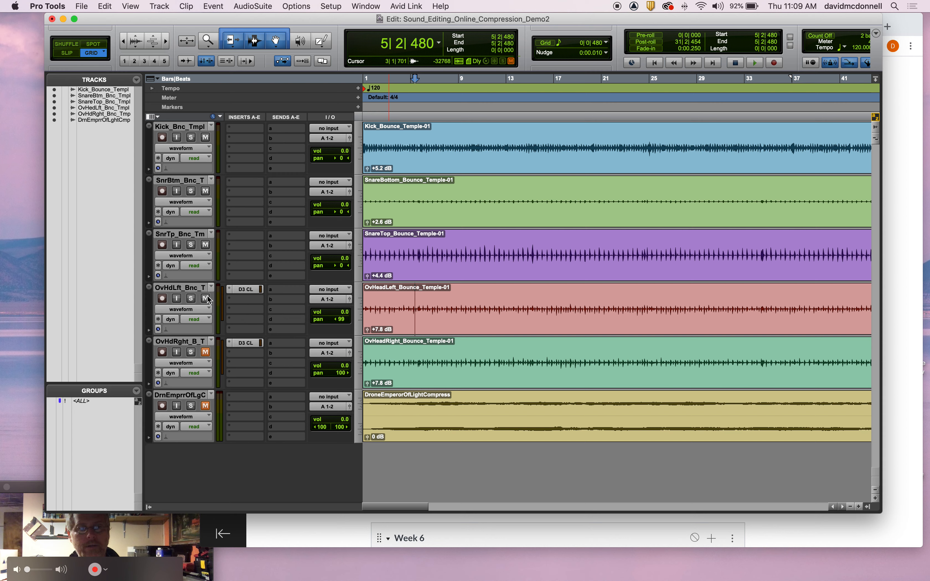
pyautogui.click(206, 246)
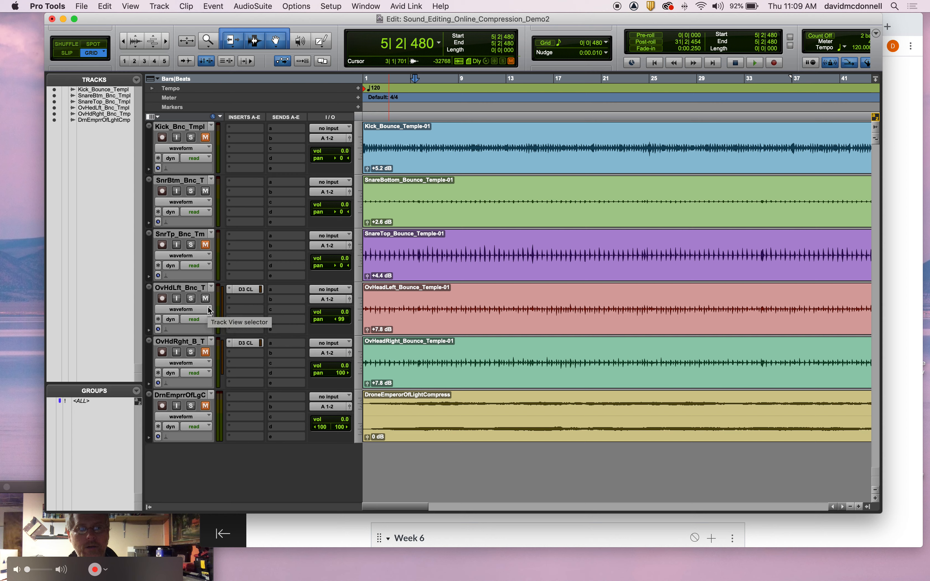
pyautogui.press('space')
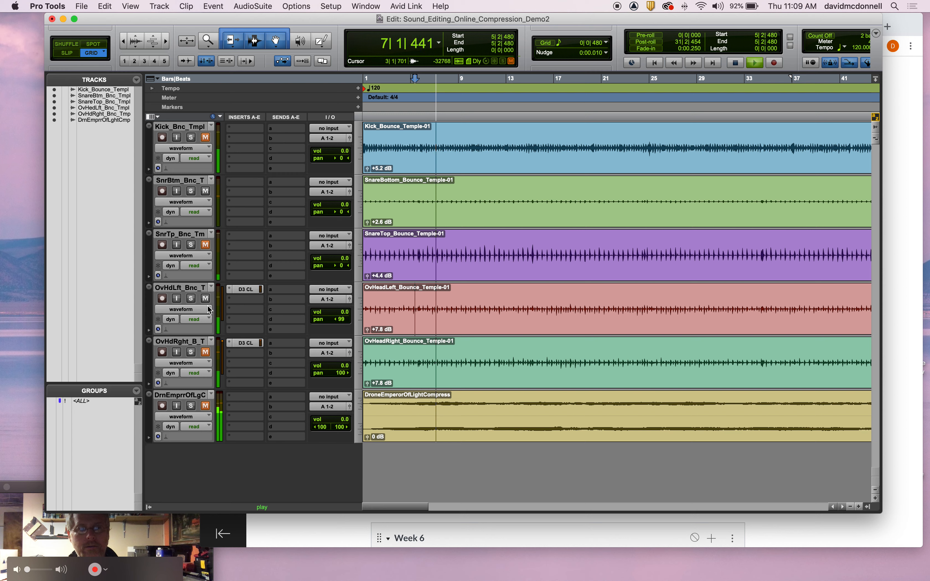
pyautogui.press('space')
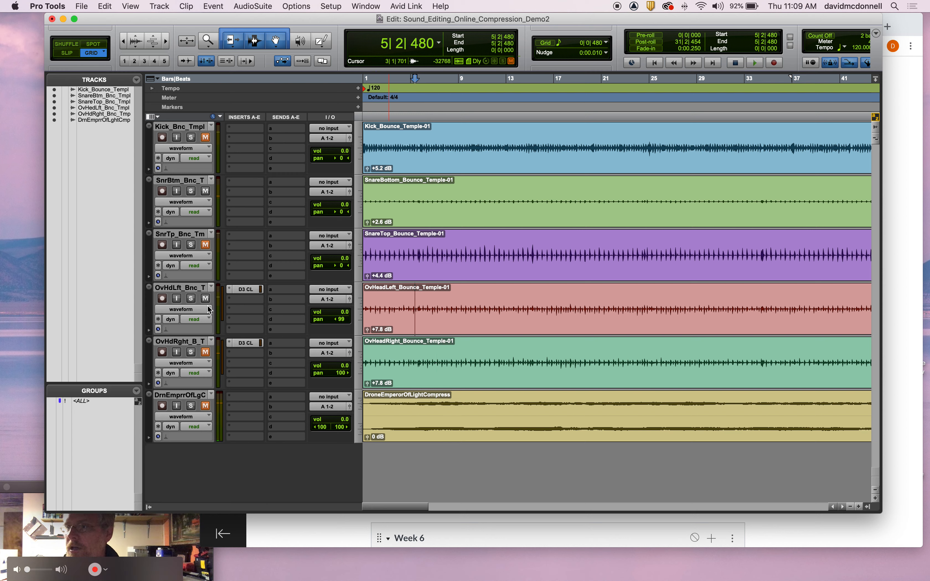
pyautogui.press('space')
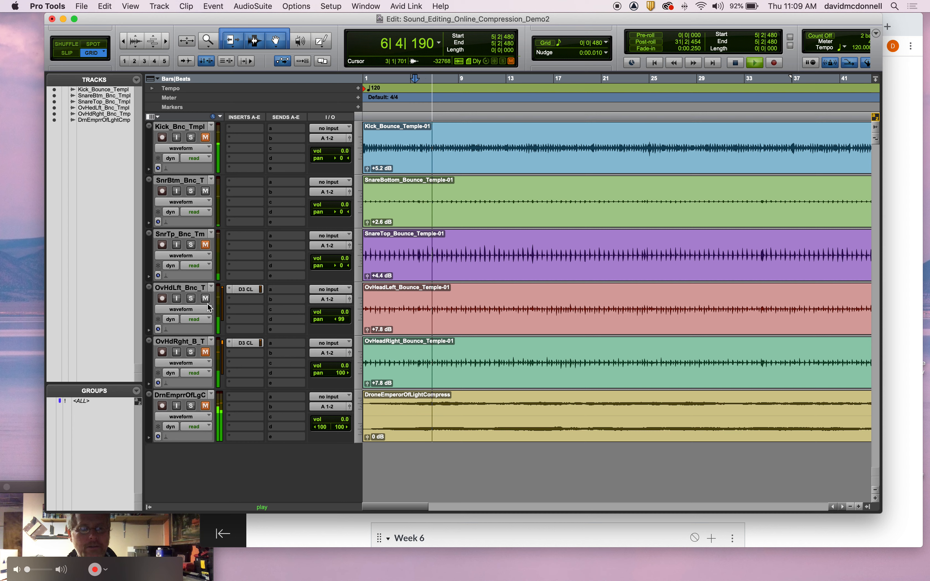
pyautogui.press('space')
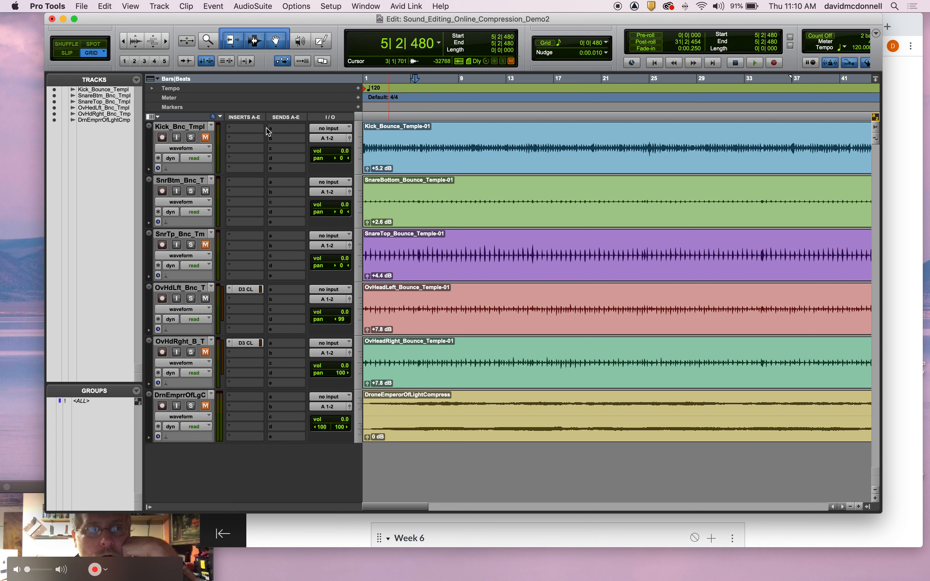
# Check the displayed track columns and route send A of the snare bottom track to Bus 1 (Mono)
pyautogui.click(151, 118)
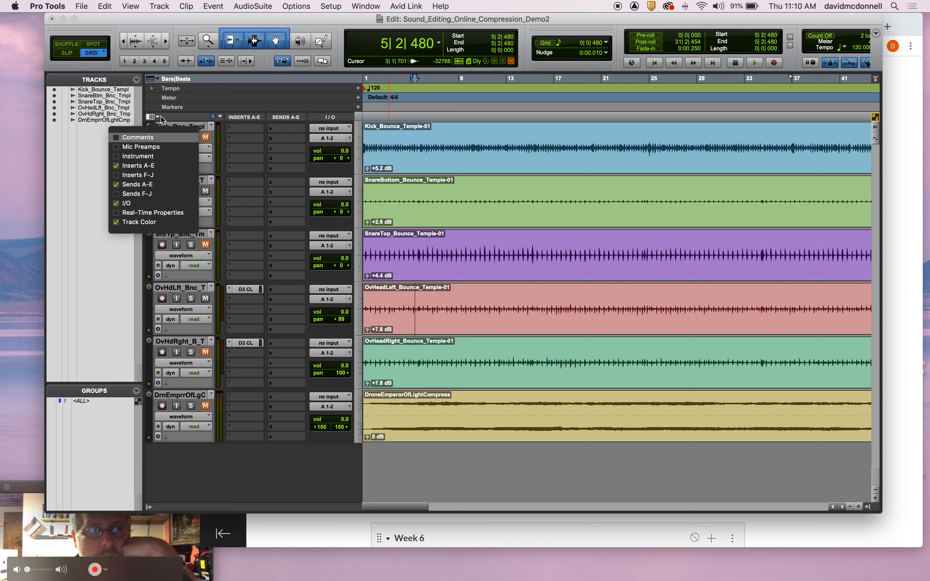
pyautogui.click(151, 117)
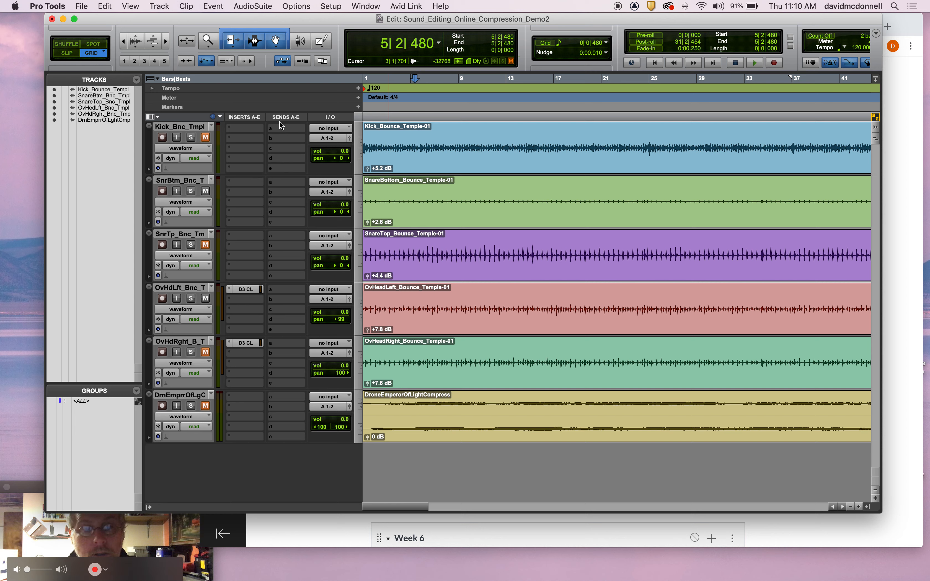
pyautogui.click(281, 183)
pyautogui.moveTo(281, 184)
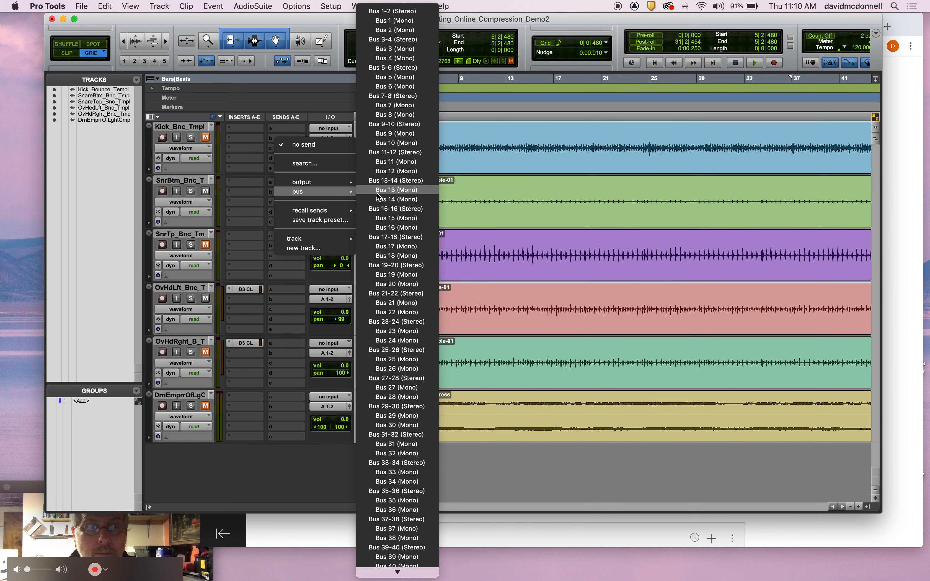
pyautogui.click(397, 20)
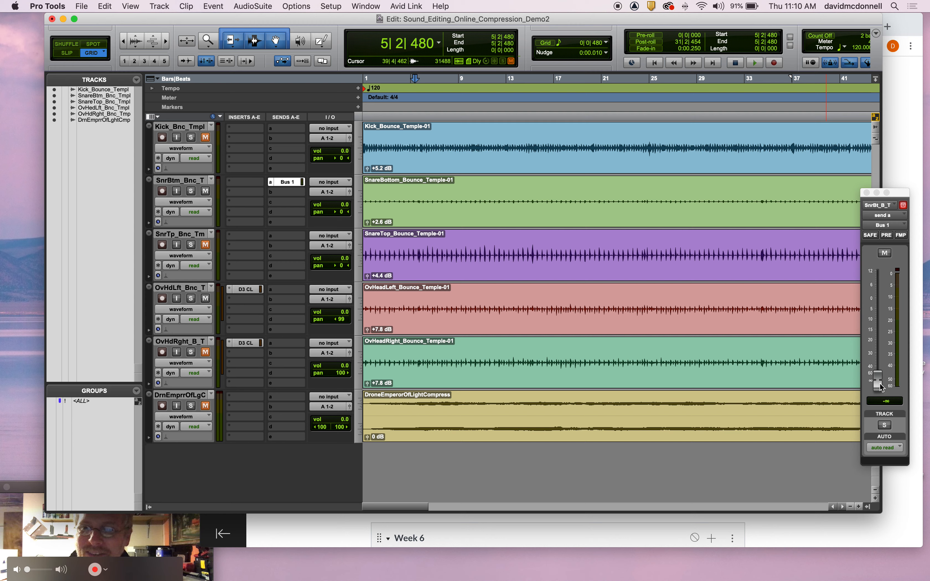
# Raise the snare bottom's Bus 1 send level to +3.8 dB, checking its meter during playback
pyautogui.click(879, 384)
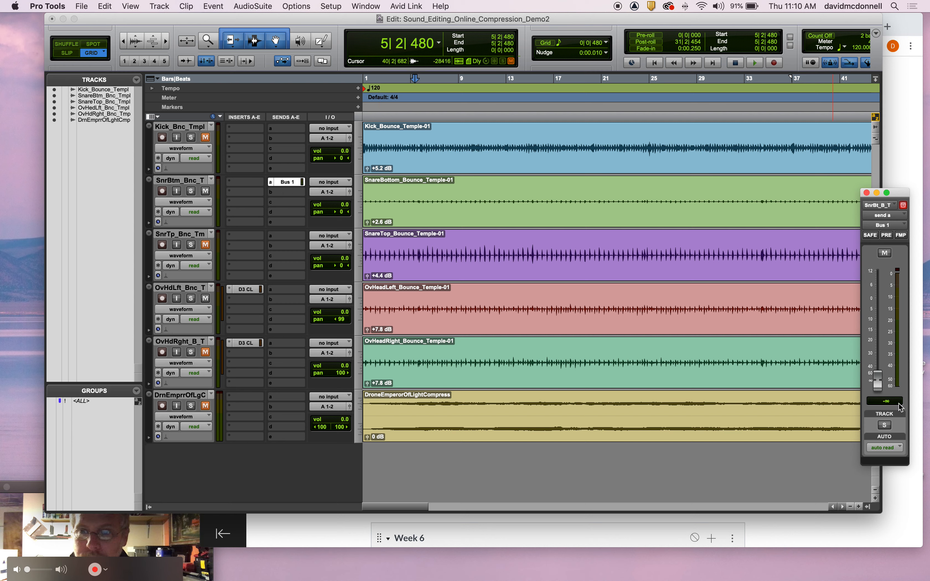
pyautogui.moveTo(877, 383); pyautogui.dragTo(880, 299)
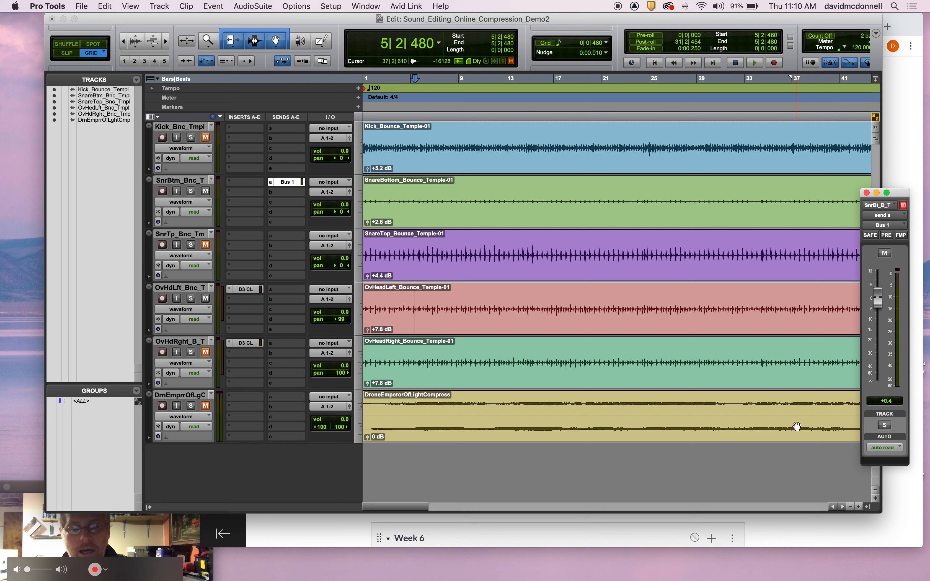
pyautogui.press('space')
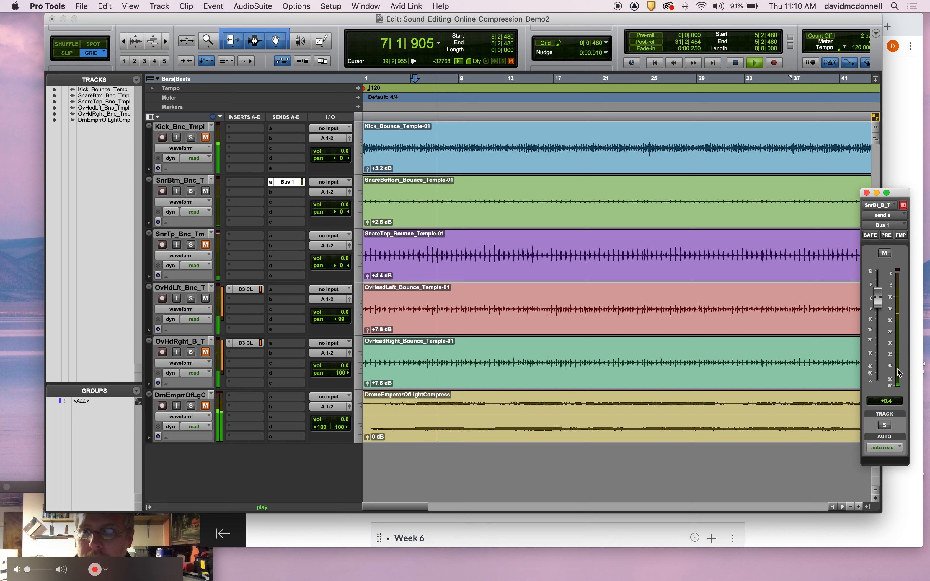
pyautogui.moveTo(877, 302)
pyautogui.mouseDown()
pyautogui.moveTo(877, 283)
pyautogui.moveTo(868, 431)
pyautogui.moveTo(891, 292)
pyautogui.mouseUp()
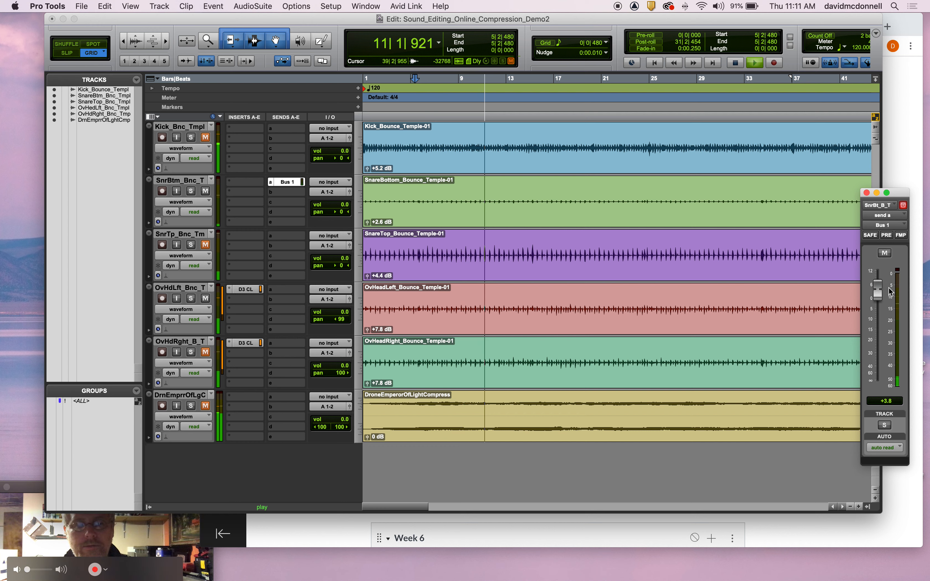
pyautogui.press('space')
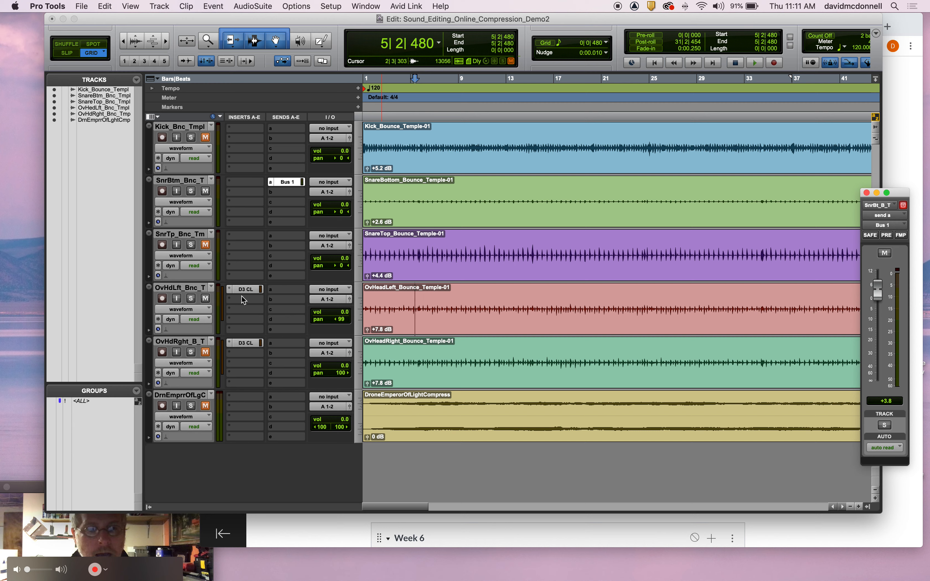
# Add a Dyn3 Compressor/Limiter (mono) to the second insert slot of the left overhead track
pyautogui.click(255, 300)
pyautogui.moveTo(276, 299)
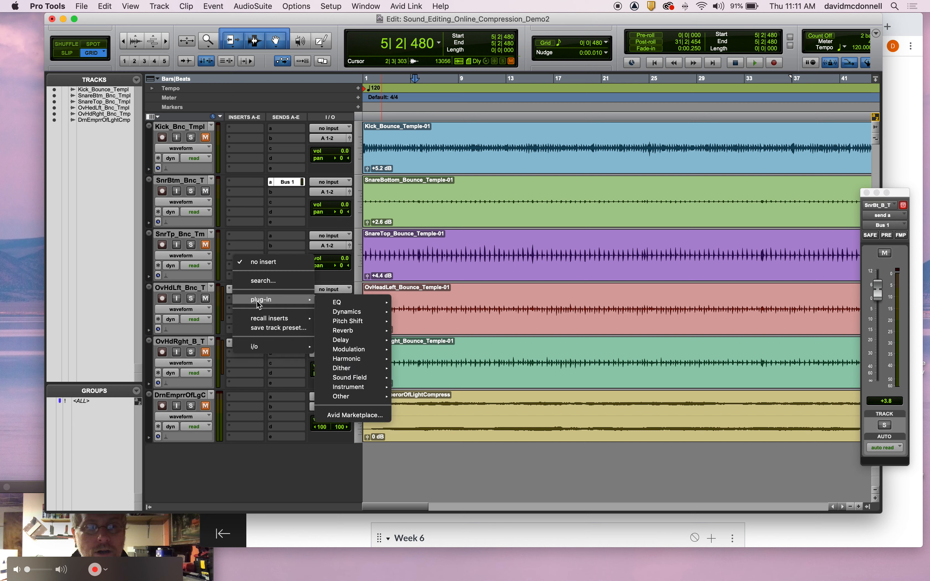
pyautogui.moveTo(334, 302)
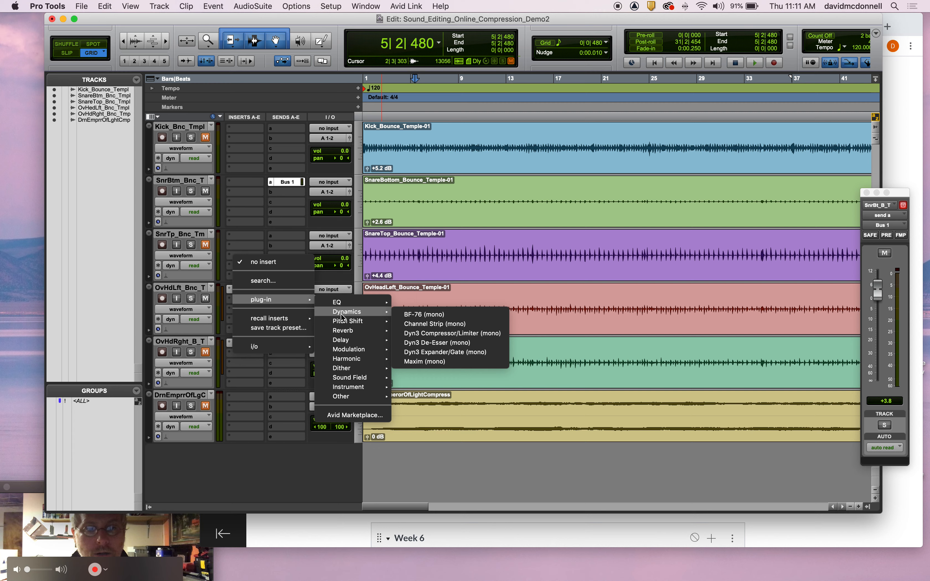
pyautogui.click(464, 334)
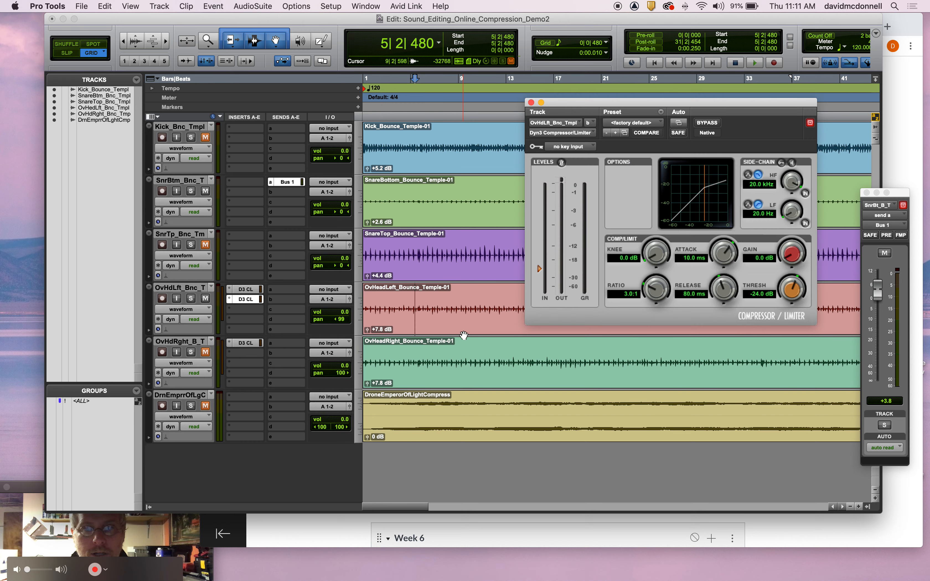
# Set the new left overhead compressor's key input to Bus 1 (Mono) and review the bus assignment
pyautogui.click(586, 149)
pyautogui.moveTo(586, 161)
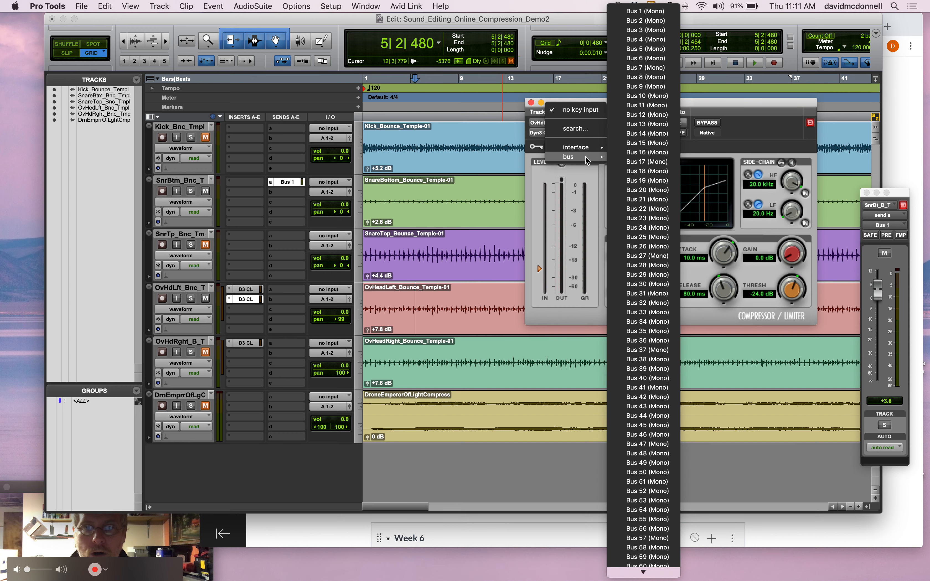
pyautogui.click(637, 14)
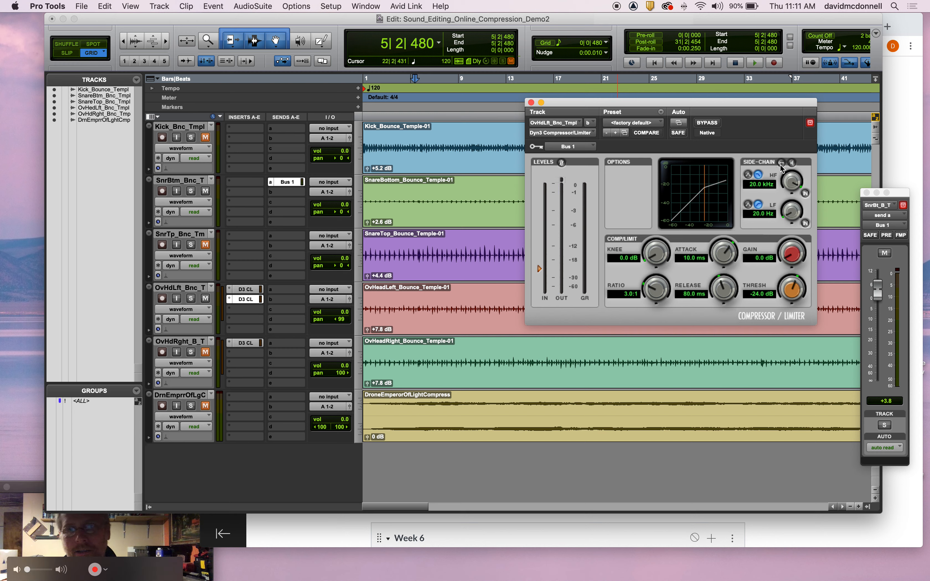
pyautogui.click(593, 149)
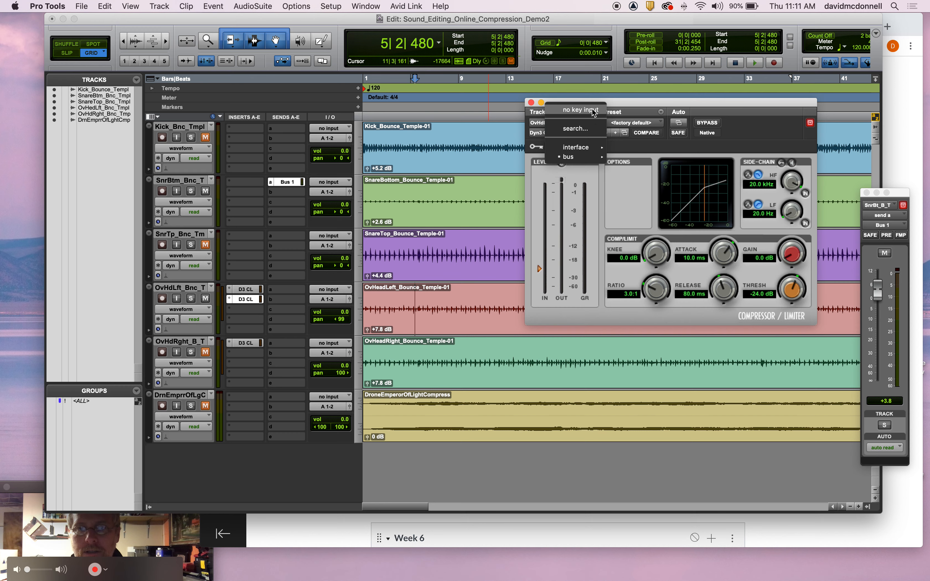
pyautogui.moveTo(599, 161)
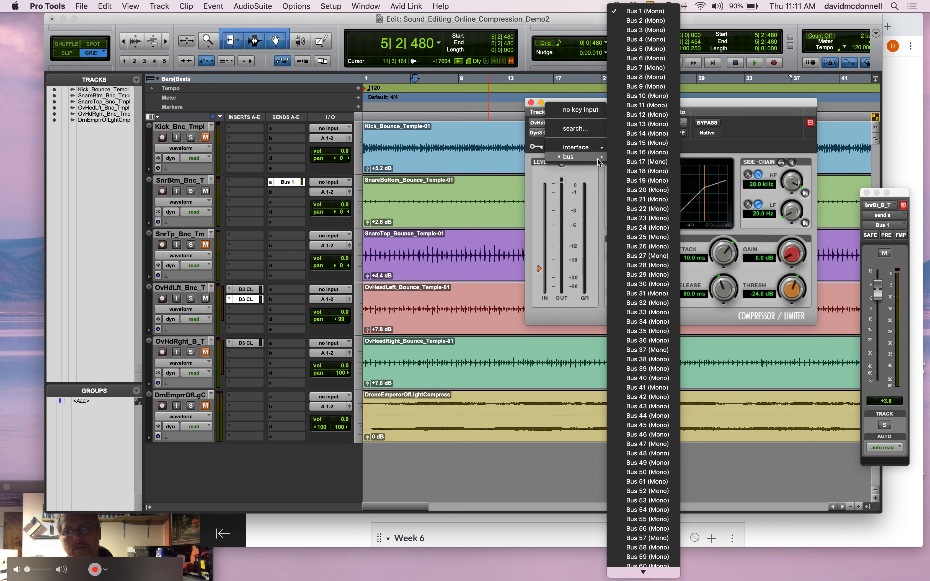
# Enable the left overhead compressor's external key side-chain on Bus 1 (Mono) and lower its threshold to -42.0 dB during playback
pyautogui.click(647, 13)
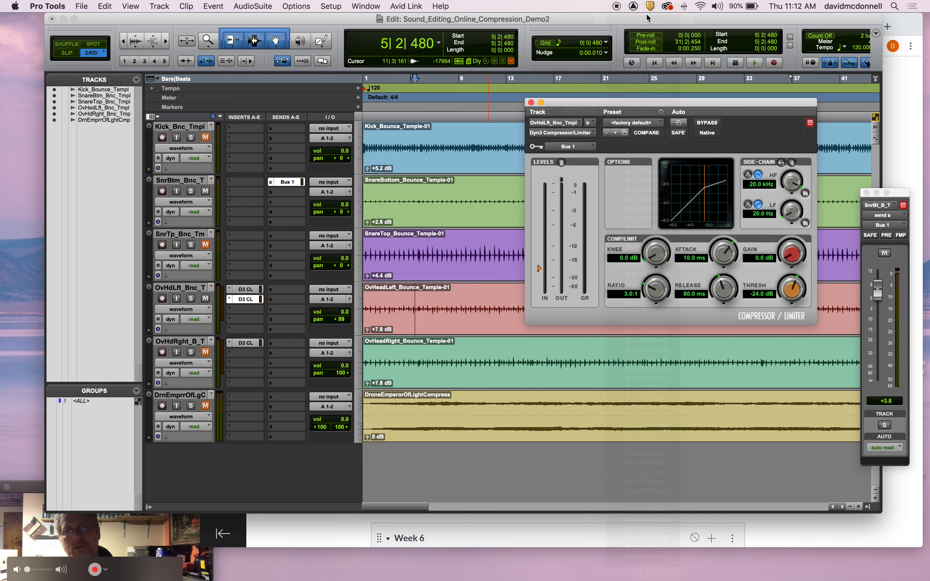
pyautogui.click(780, 163)
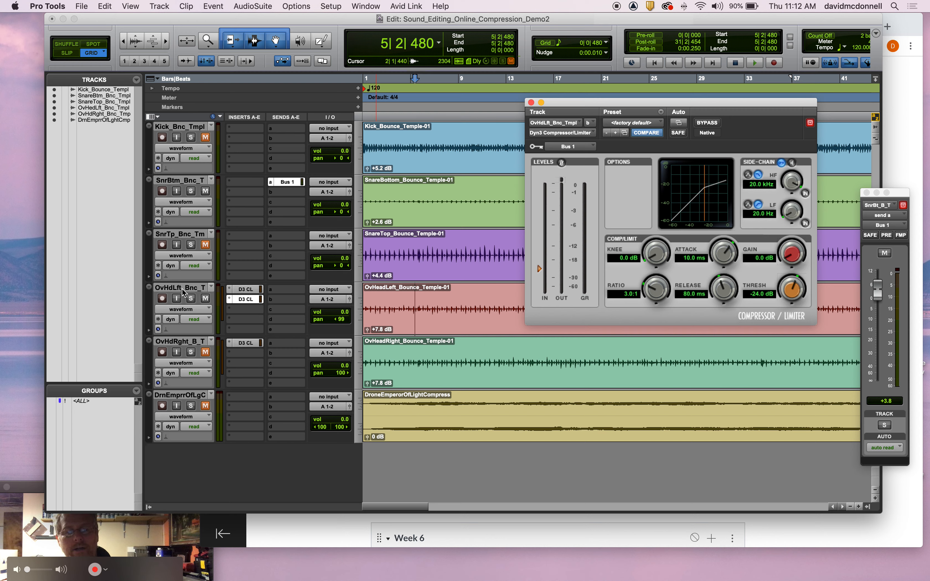
pyautogui.press('space')
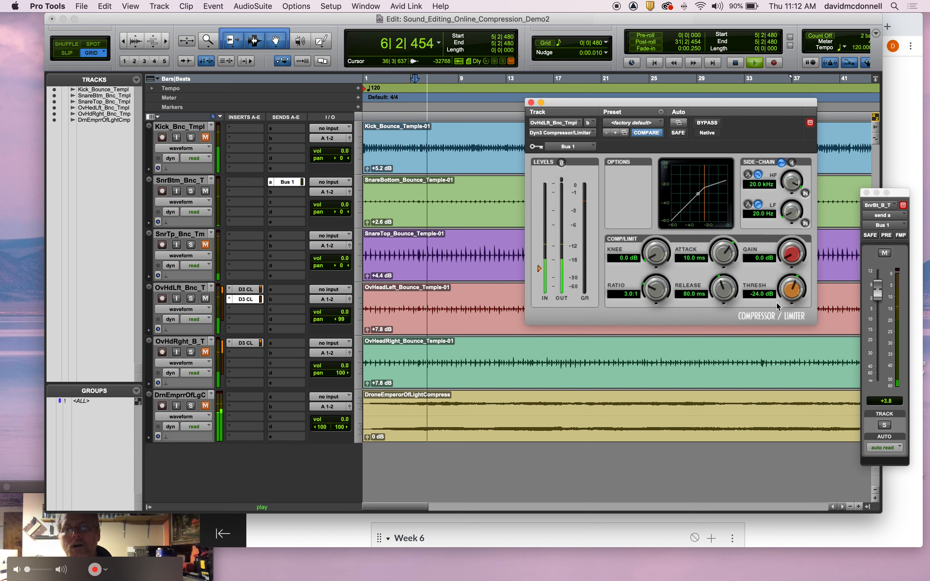
pyautogui.moveTo(794, 284); pyautogui.dragTo(739, 300)
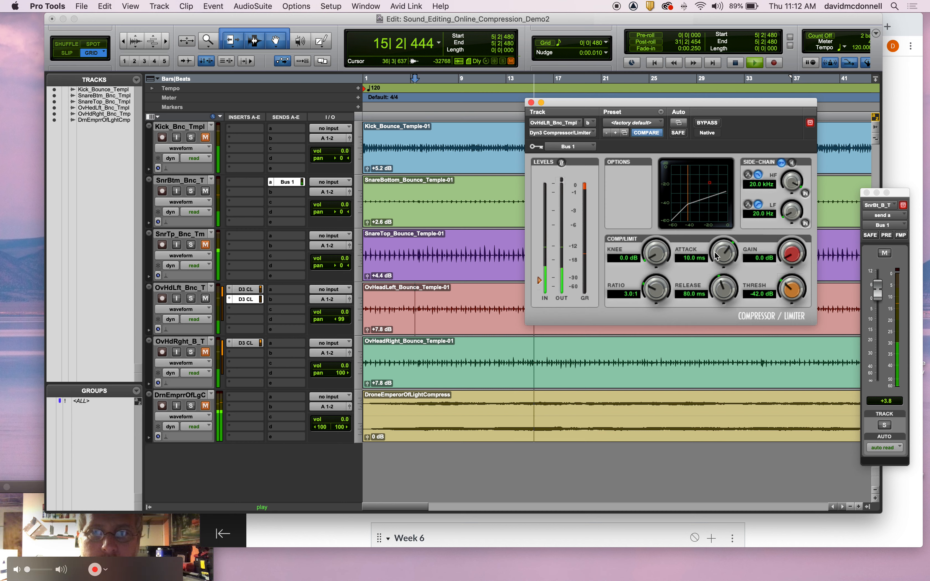
pyautogui.press('space')
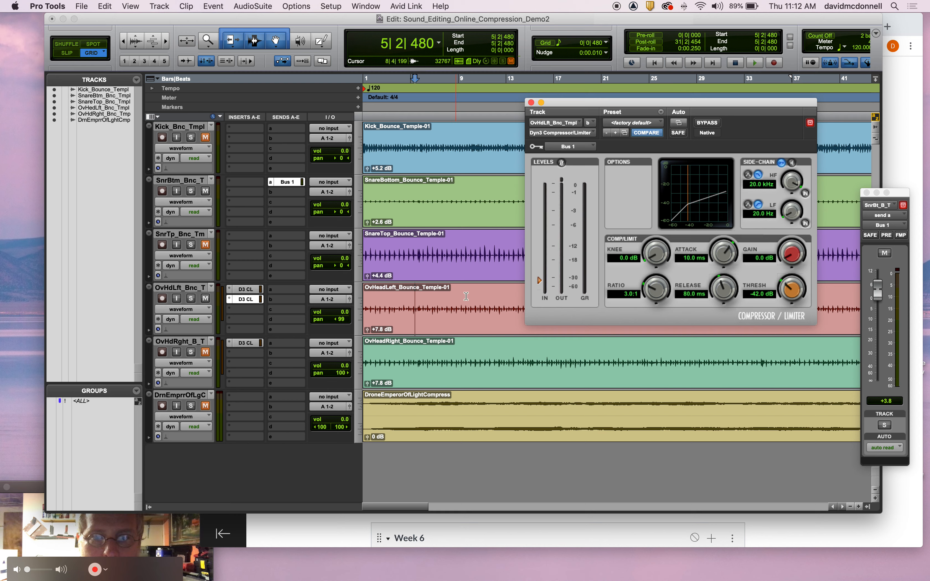
# Tune the left overhead compressor by ear during playback, setting the attack to 15.5 ms and the release to 87.0 ms
pyautogui.press('space')
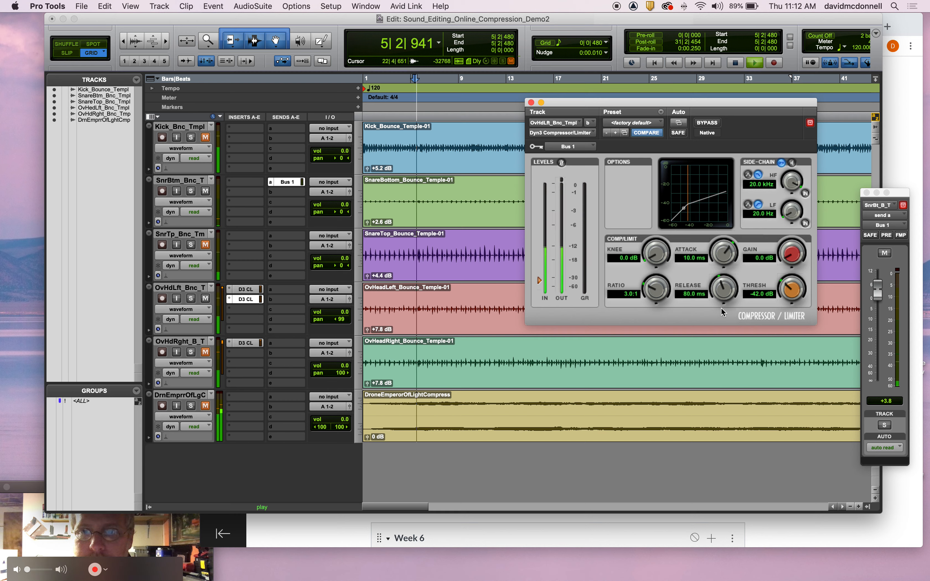
pyautogui.moveTo(718, 296); pyautogui.dragTo(738, 265)
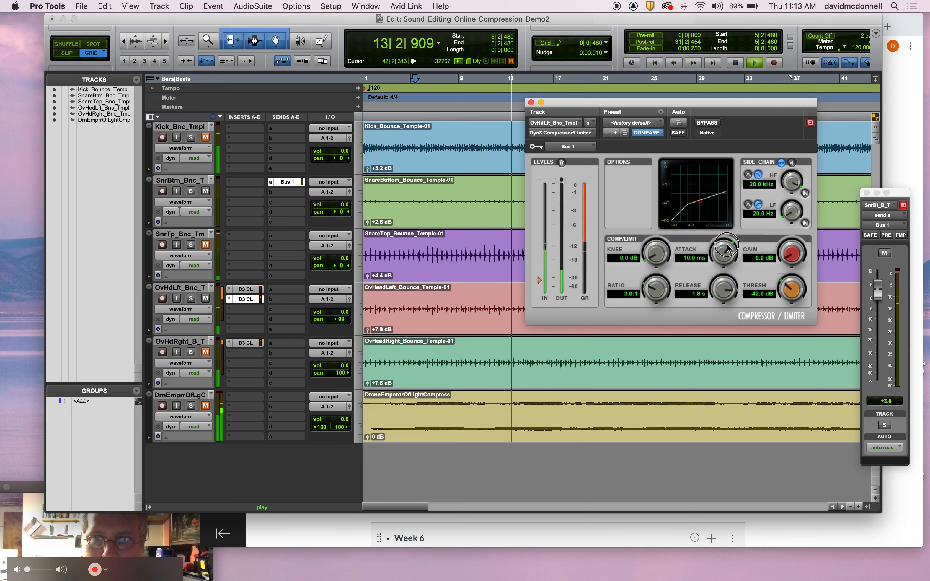
pyautogui.moveTo(724, 245)
pyautogui.mouseDown()
pyautogui.moveTo(704, 260)
pyautogui.moveTo(715, 249)
pyautogui.mouseUp()
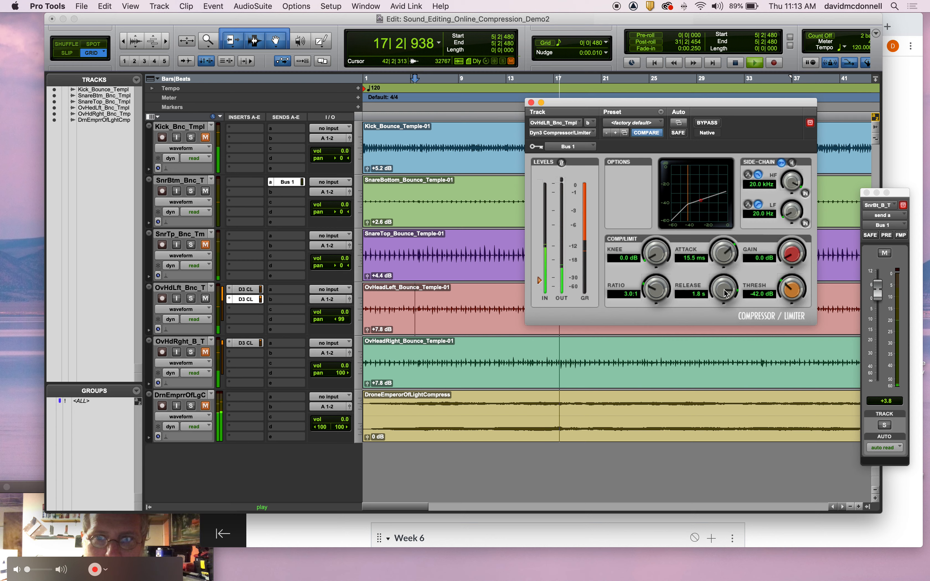
pyautogui.moveTo(725, 293); pyautogui.dragTo(719, 324)
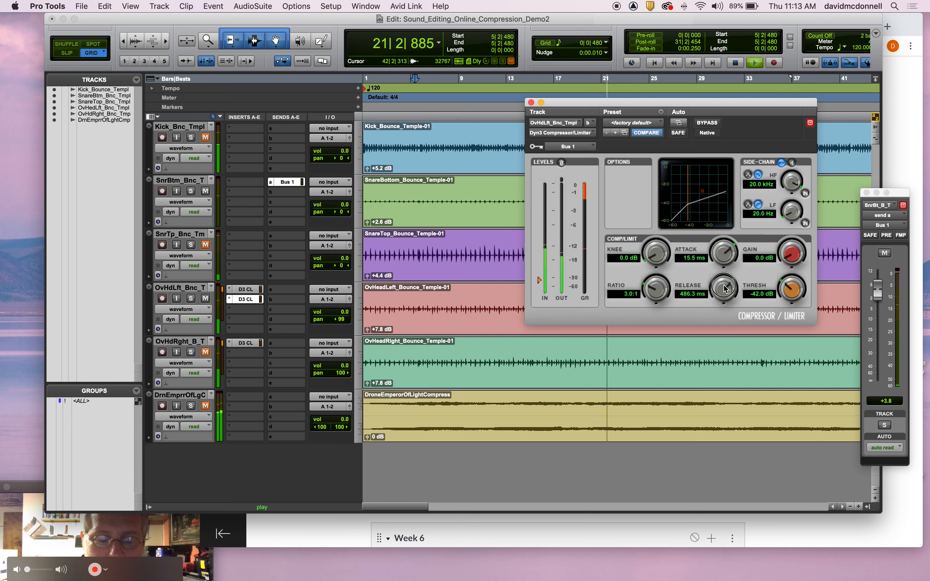
pyautogui.moveTo(724, 286); pyautogui.dragTo(707, 327)
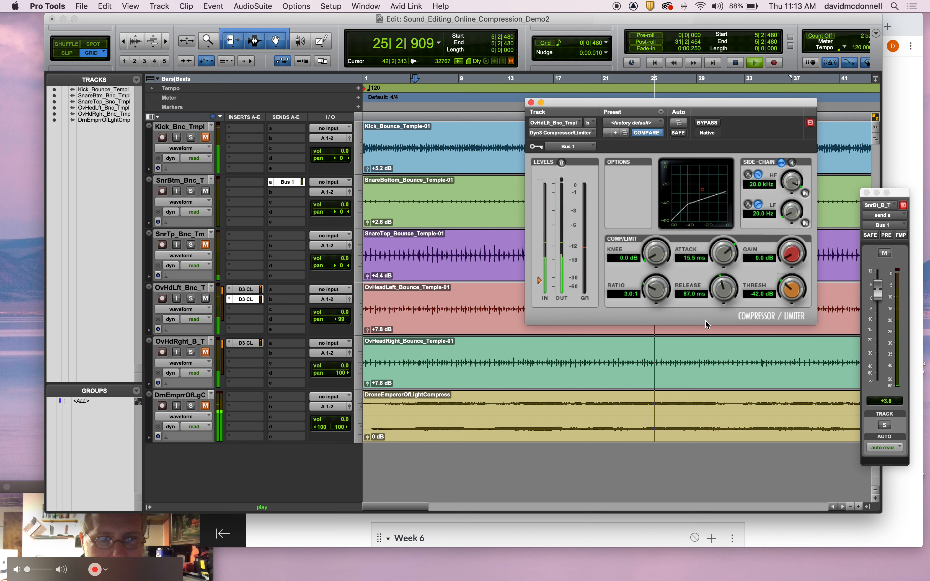
pyautogui.press('space')
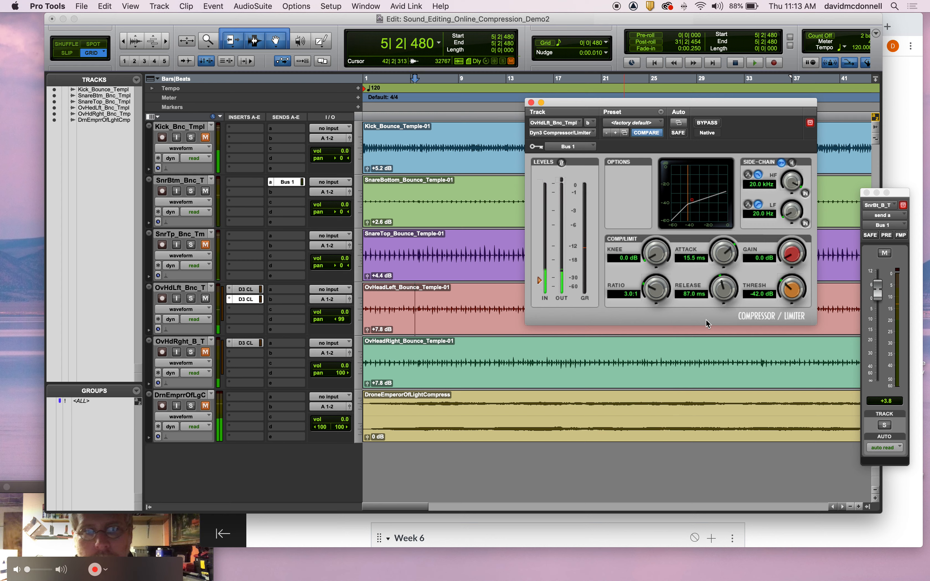
# Unmute the right overhead track and copy the left overhead's side-chain compressor to its second insert slot, opening the copy
pyautogui.click(208, 355)
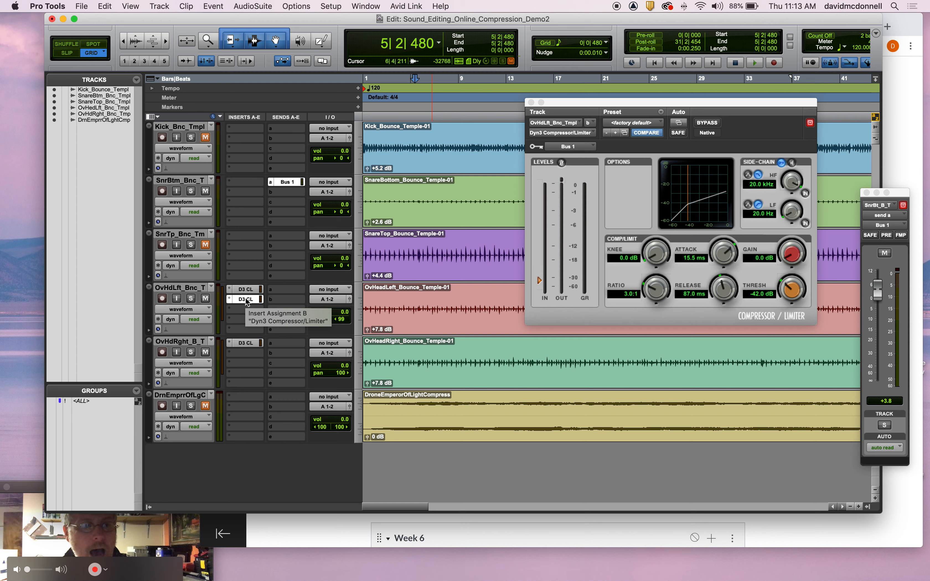
pyautogui.click(246, 344)
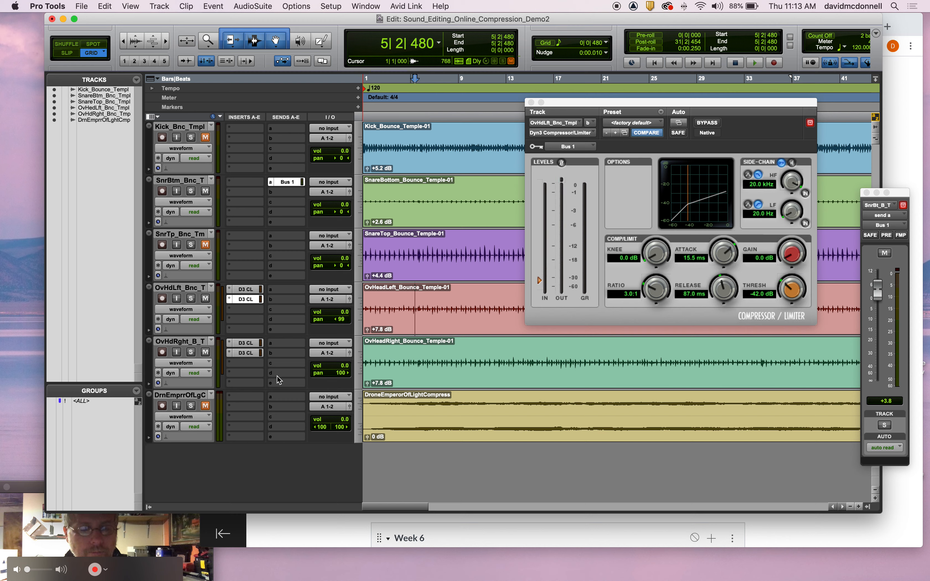
pyautogui.click(244, 354)
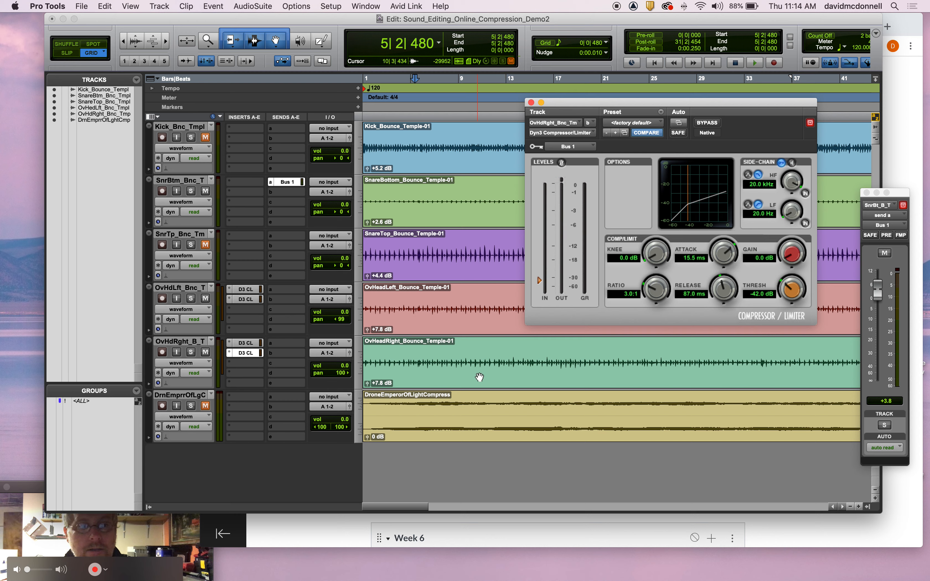
# Unmute the kick, snare bottom and snare top tracks during playback
pyautogui.press('space')
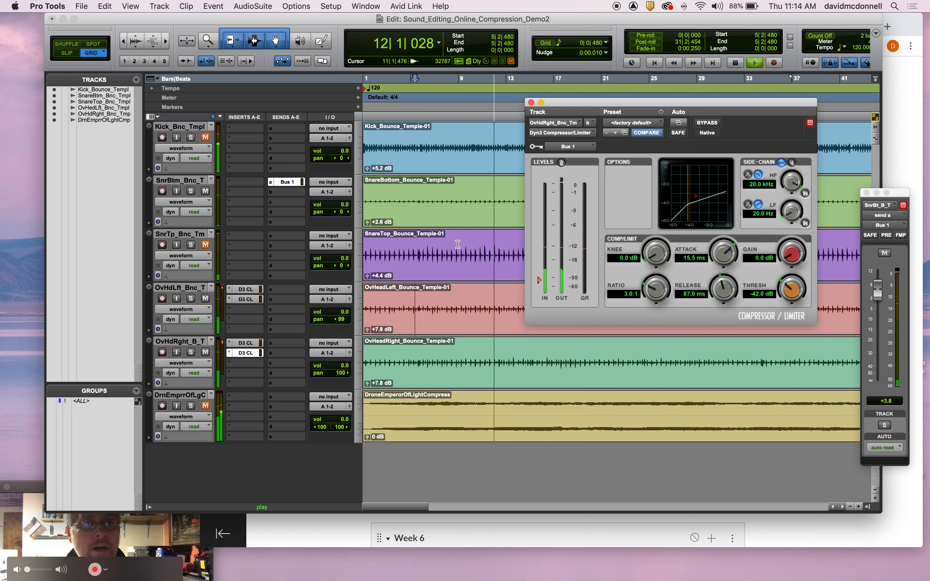
pyautogui.click(205, 137)
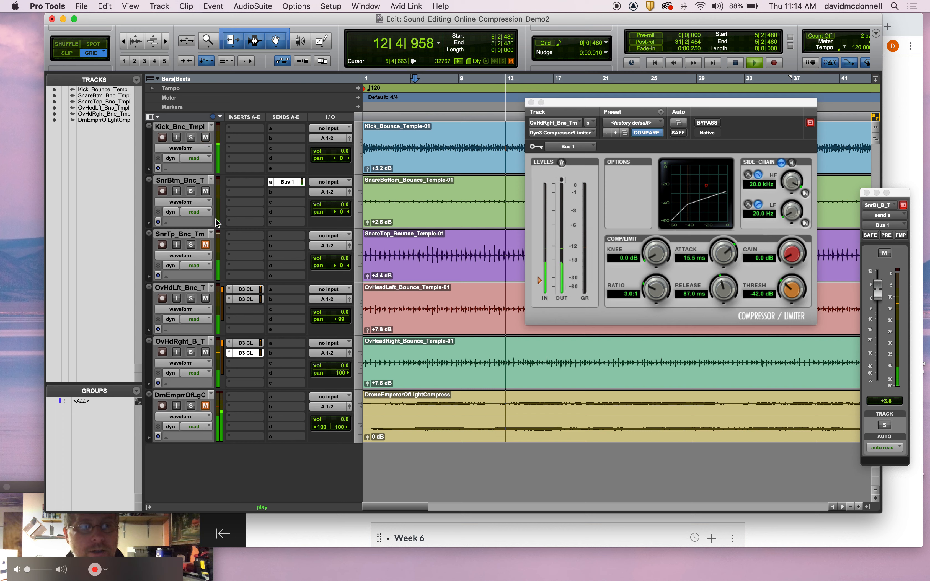
pyautogui.click(205, 245)
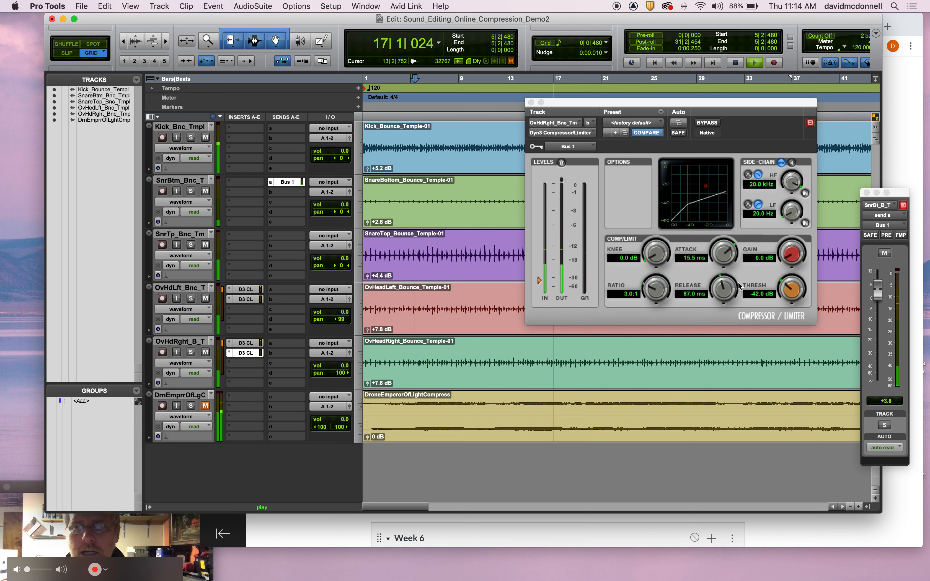
# Compare longer and shorter releases on both overhead compressors during playback, setting the left to 82.7 ms and the right to 70.0 ms
pyautogui.moveTo(721, 287); pyautogui.dragTo(734, 254)
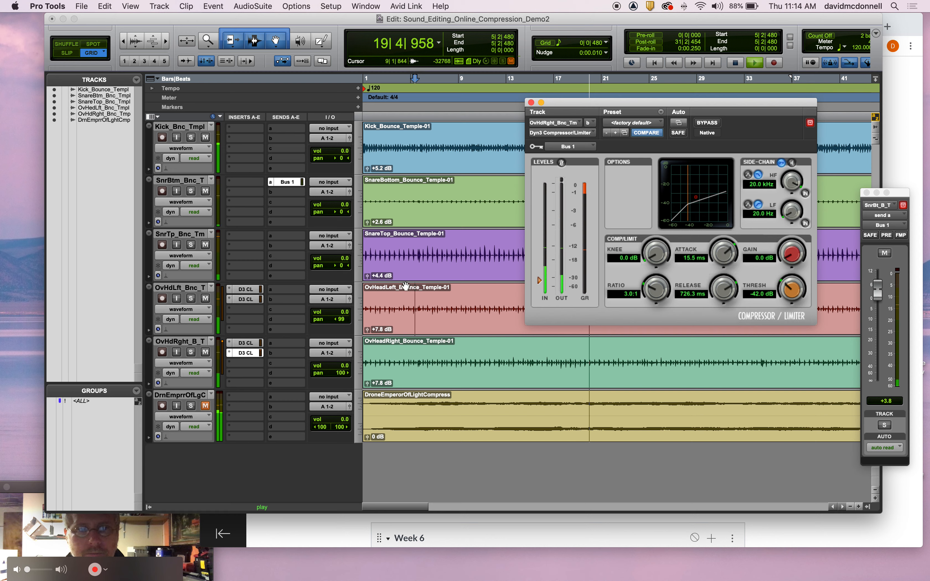
pyautogui.click(241, 300)
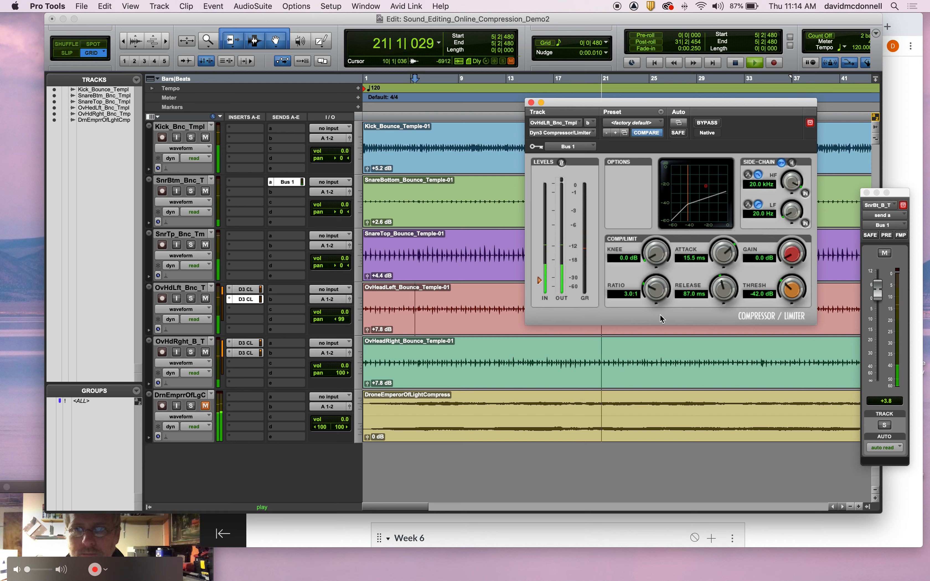
pyautogui.moveTo(724, 287); pyautogui.dragTo(735, 263)
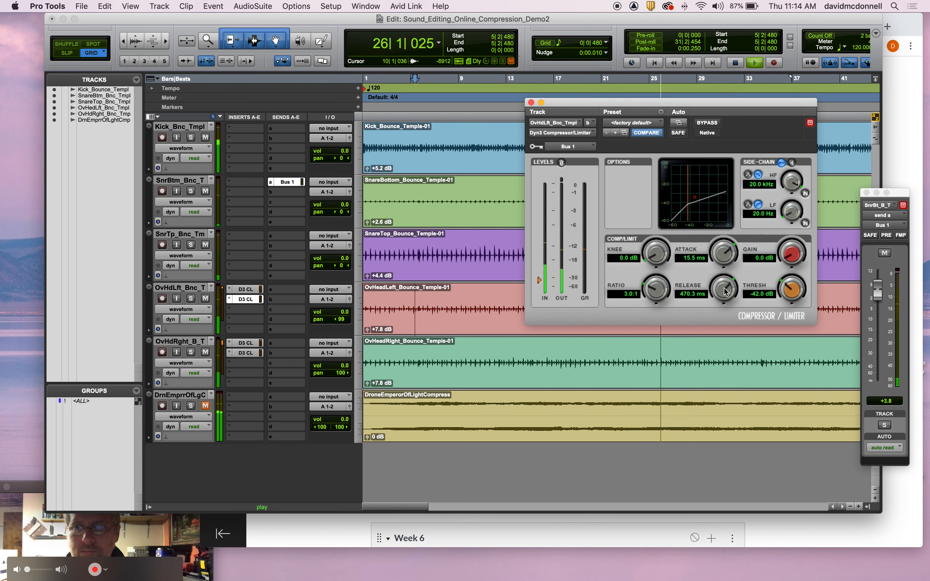
pyautogui.moveTo(726, 289); pyautogui.dragTo(710, 311)
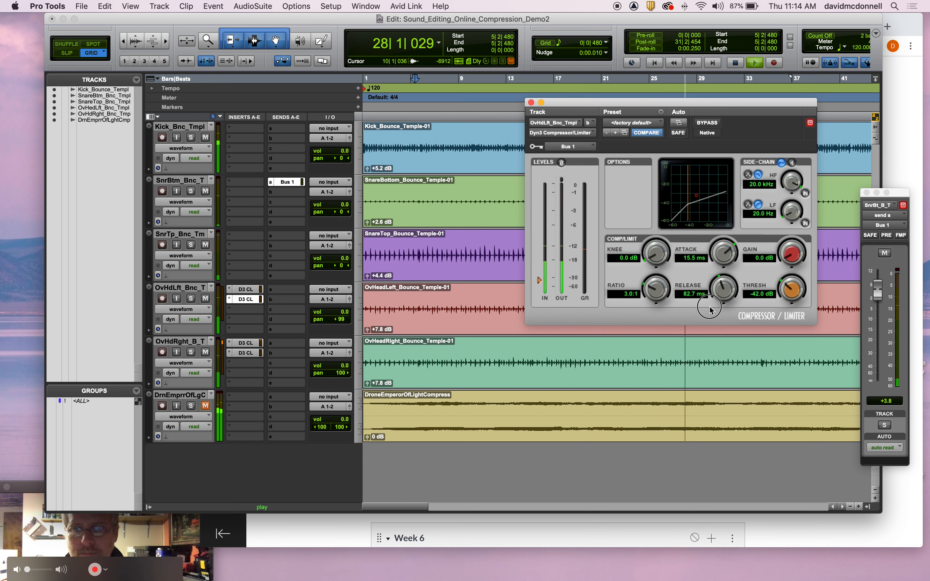
pyautogui.click(242, 354)
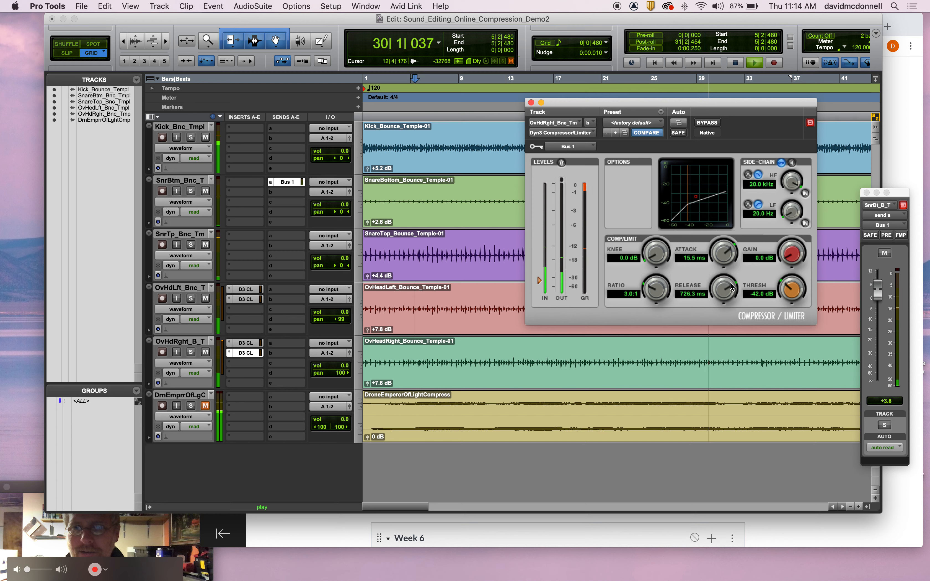
pyautogui.moveTo(725, 284); pyautogui.dragTo(704, 301)
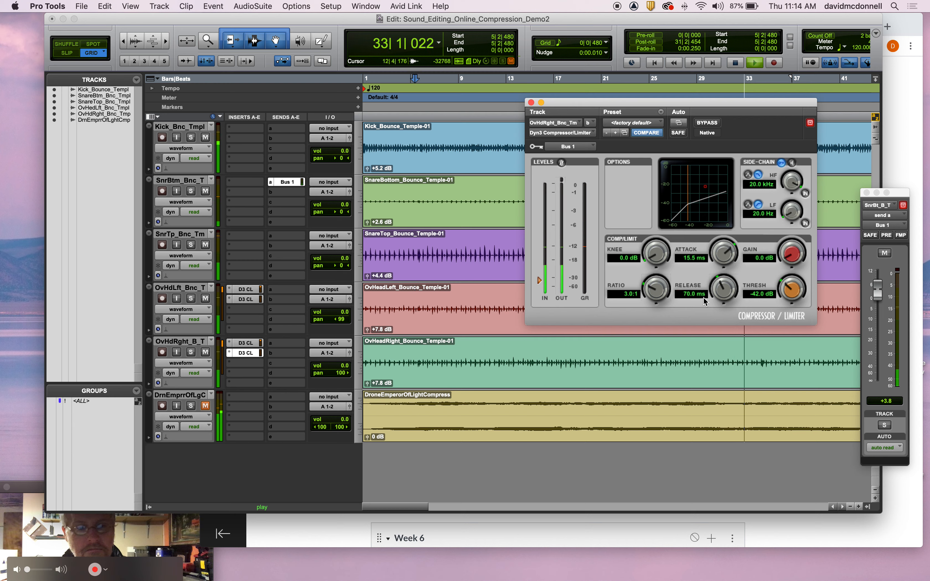
pyautogui.press('space')
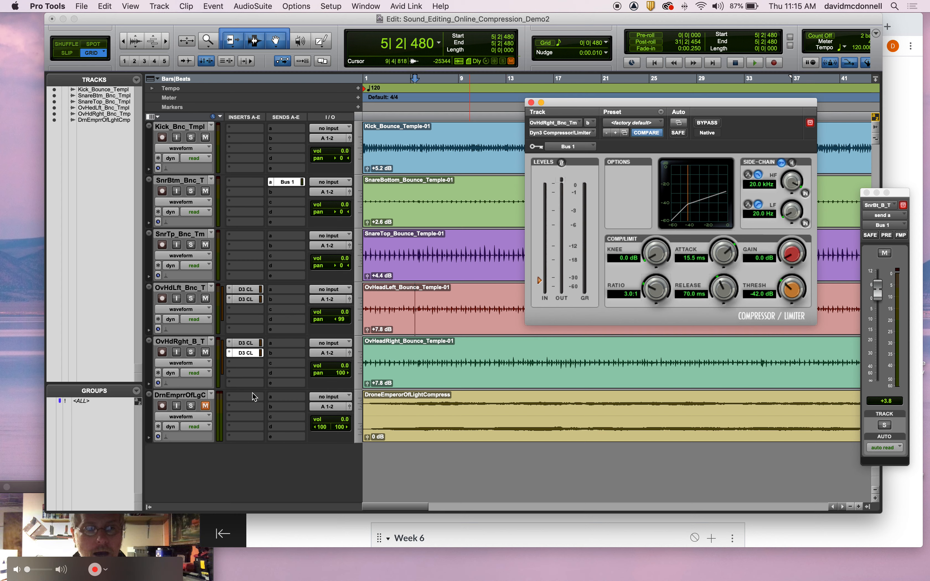
# Unmute the drone track and solo it while playing the session from 9|1|480
pyautogui.click(205, 407)
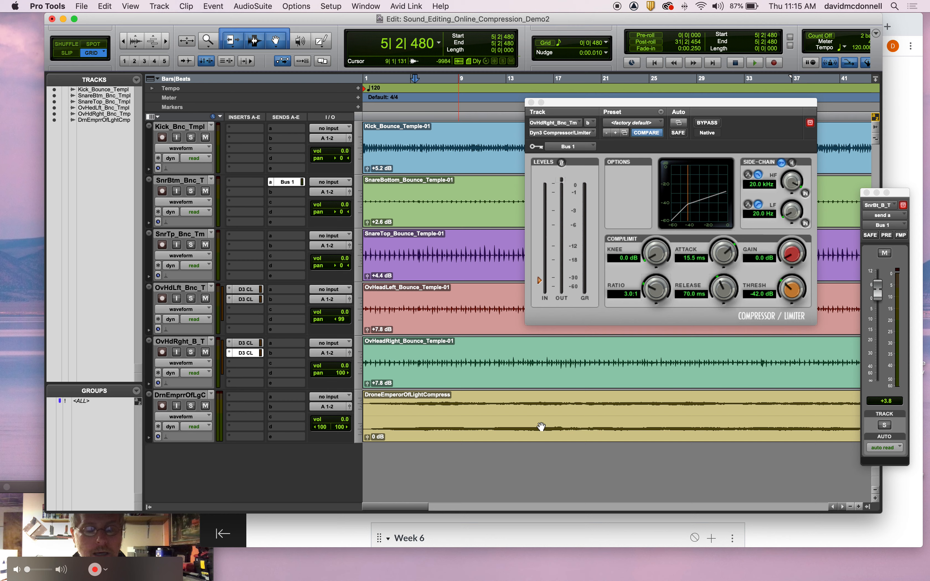
pyautogui.click(460, 407)
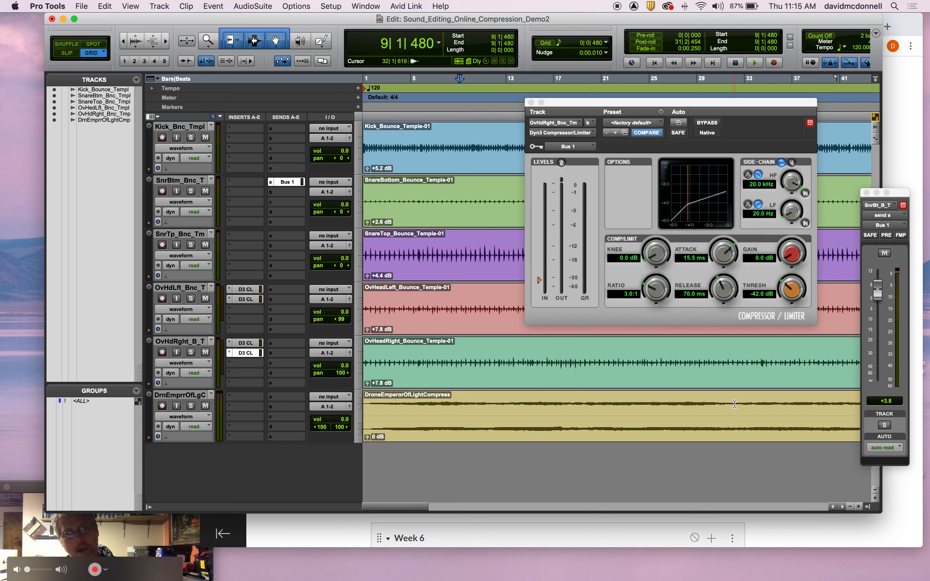
pyautogui.press('space')
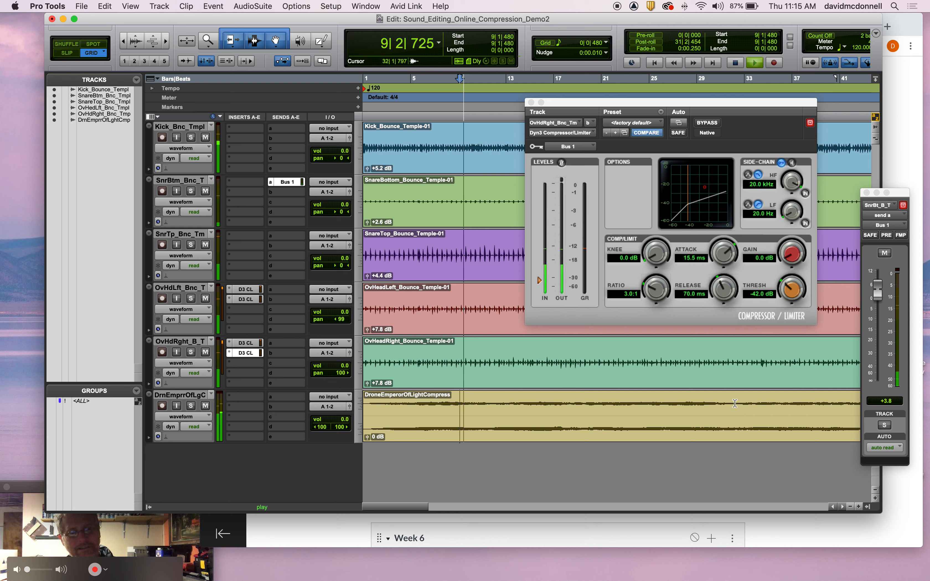
pyautogui.click(191, 406)
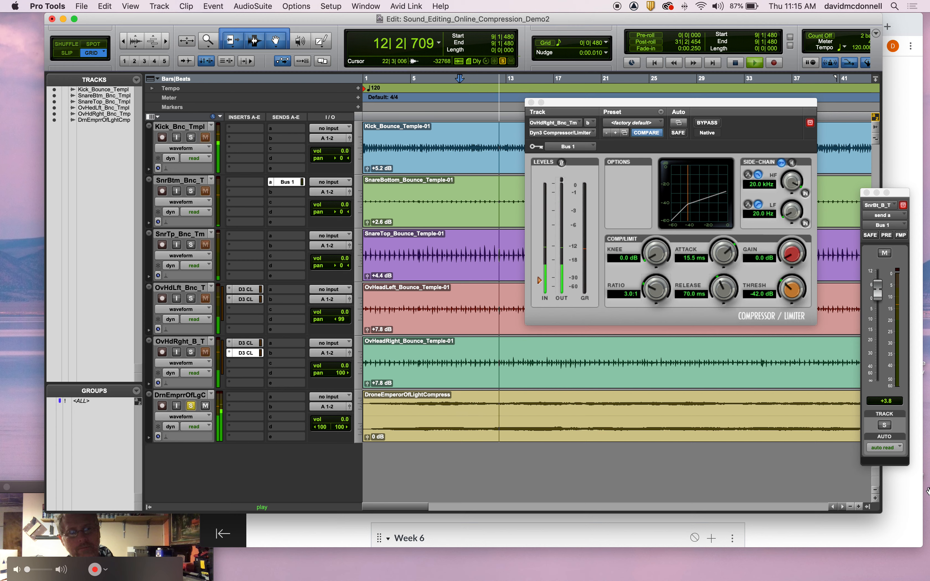
pyautogui.press('space')
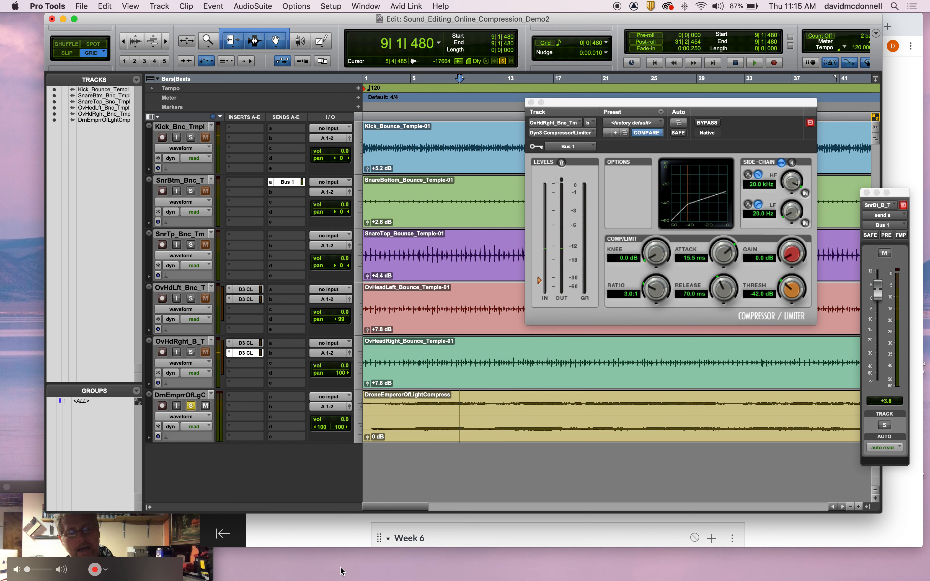
# View the Week 5 Compression files on the course page in Chrome, and return to Pro Tools to play the soloed drone track
pyautogui.click(322, 532)
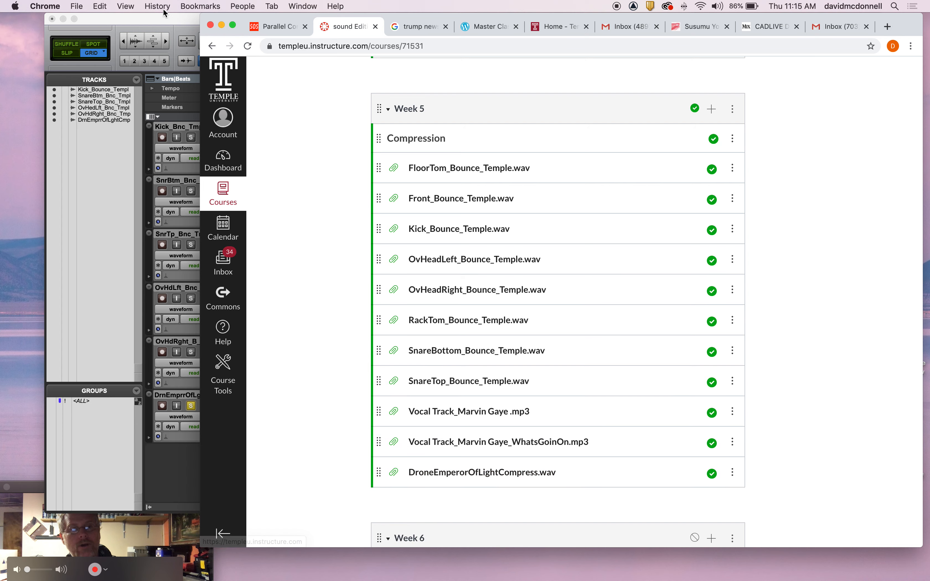
pyautogui.click(163, 19)
pyautogui.press('space')
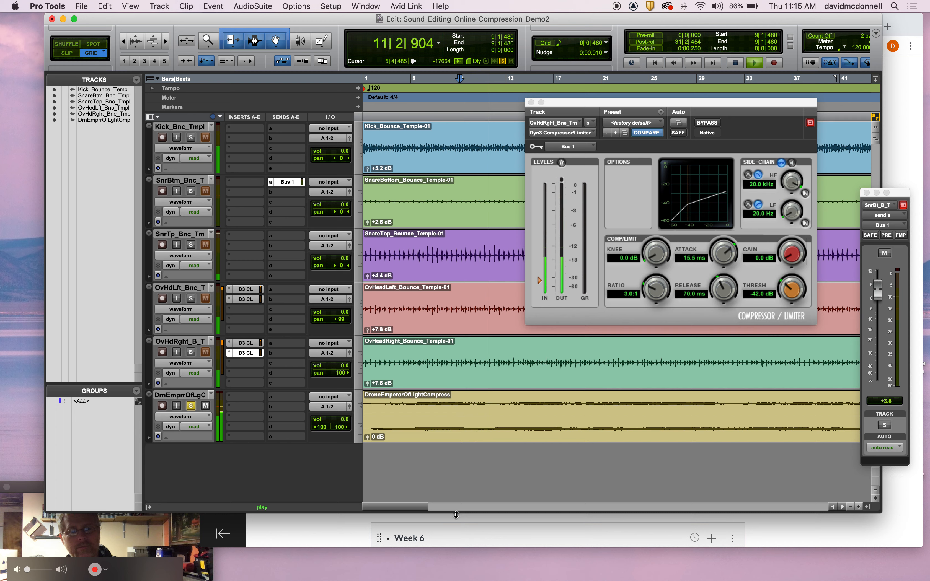
pyautogui.press('space')
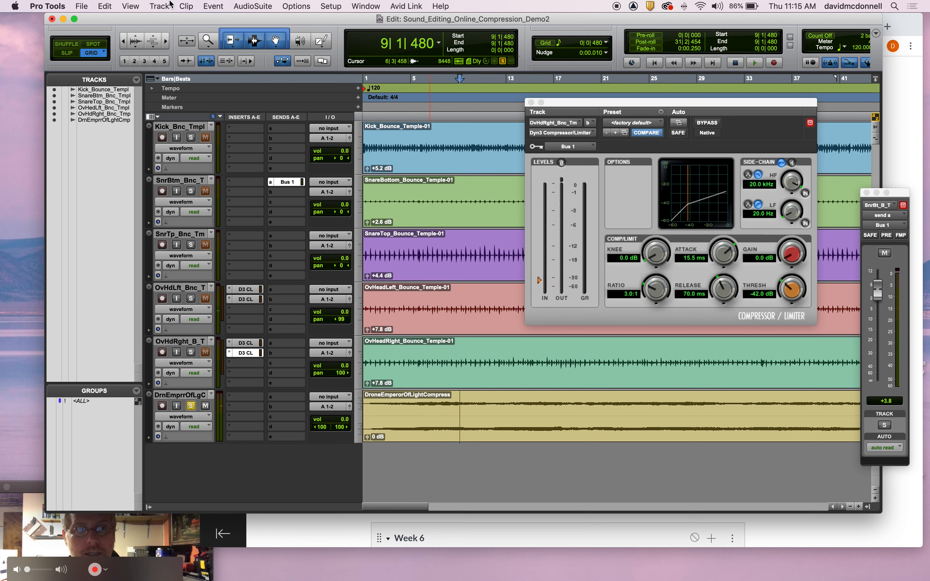
# Move the solo from the drone track to the kick track and close the right overhead's compressor window
pyautogui.click(190, 407)
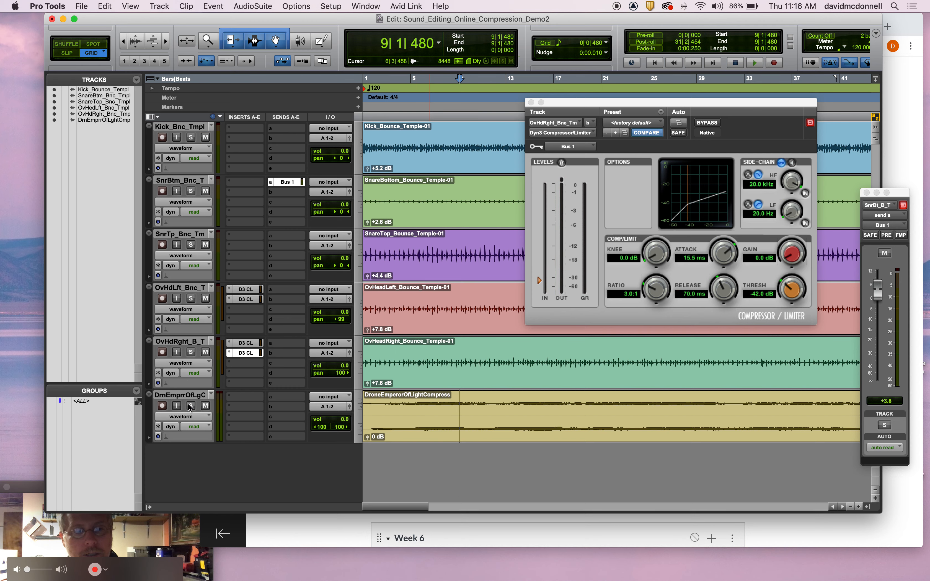
pyautogui.click(531, 103)
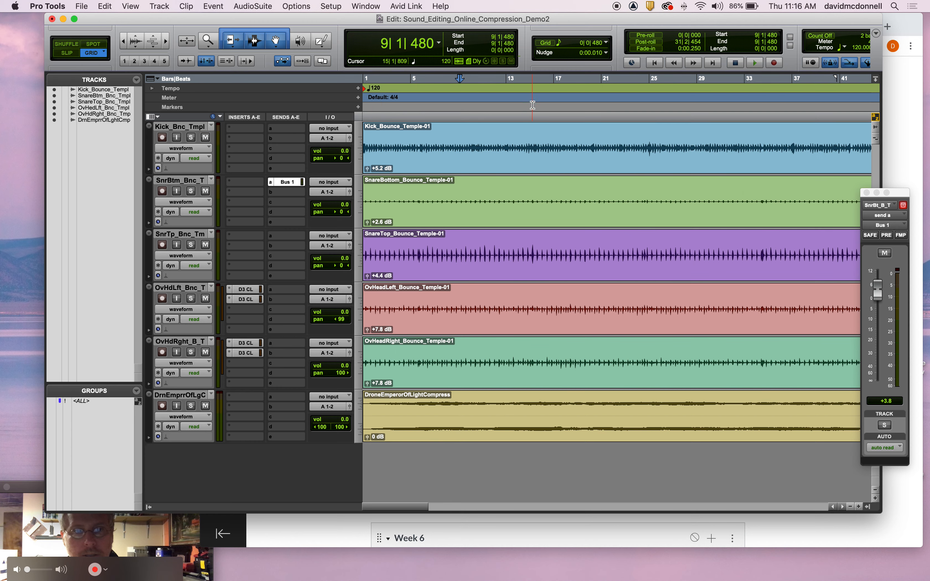
pyautogui.click(191, 138)
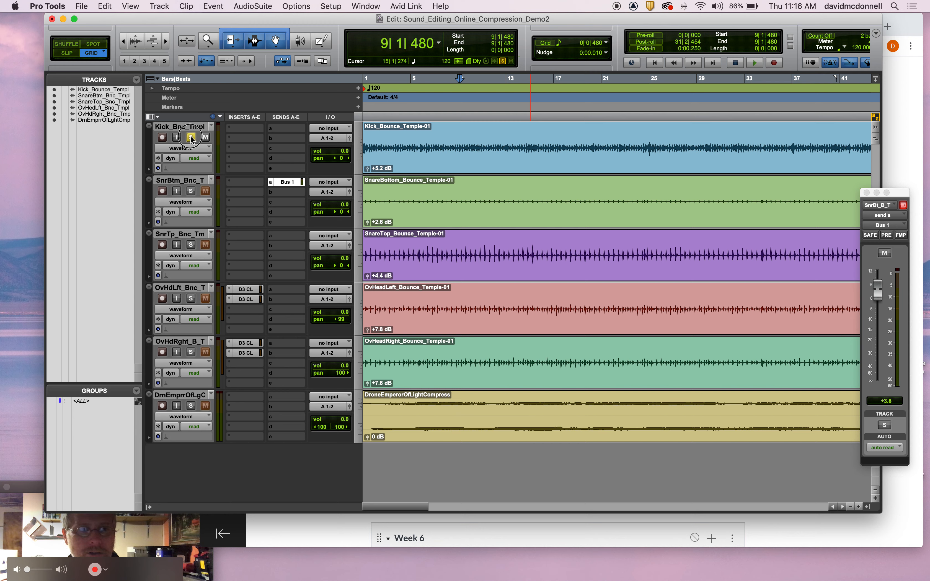
# Play the soloed kick track from 9|1|480, stop it, and insert a Dyn3 Expander/Gate (mono) on that track
pyautogui.press('space')
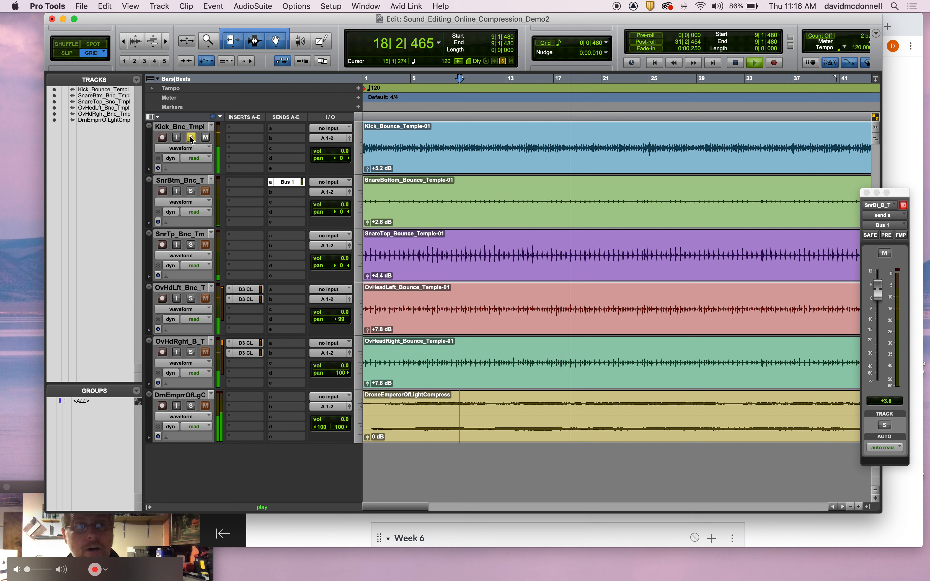
pyautogui.press('space')
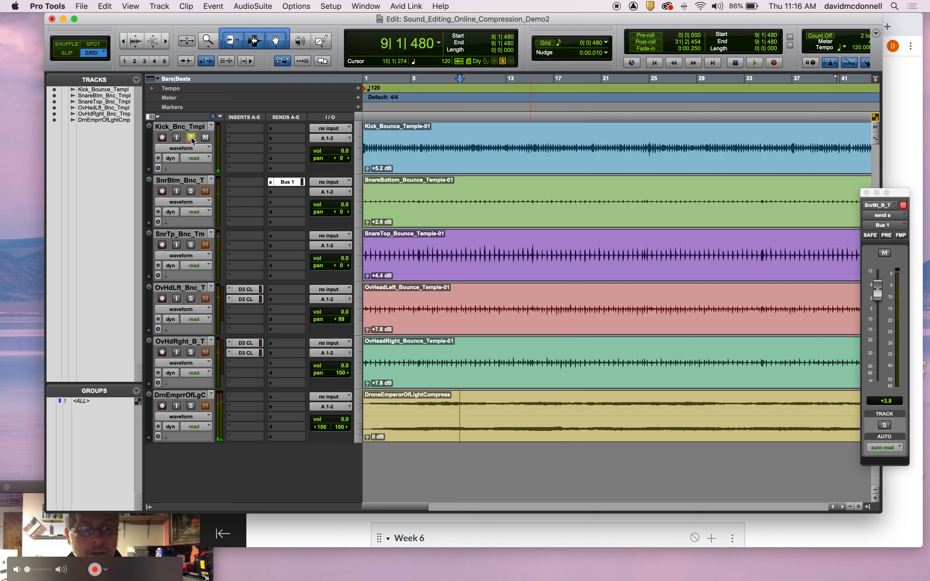
pyautogui.click(236, 130)
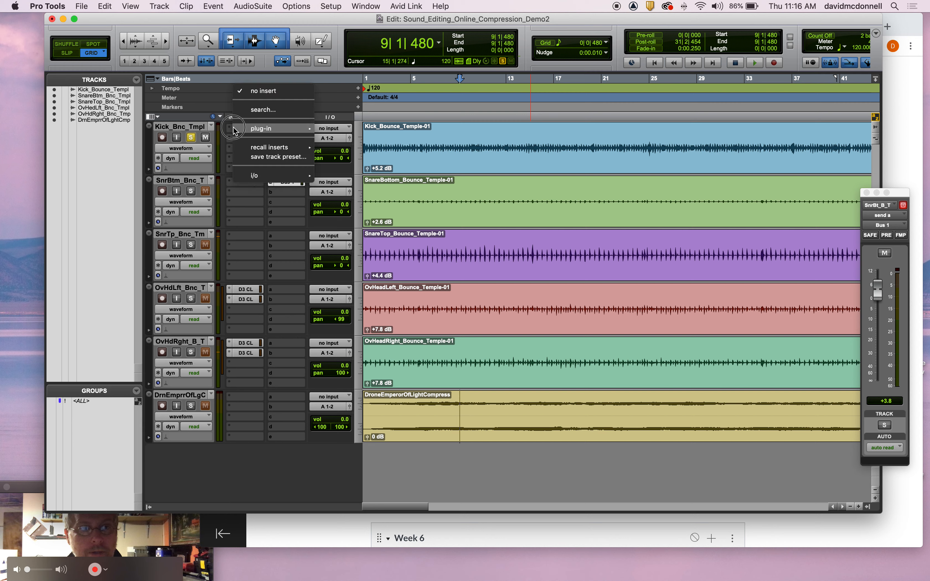
pyautogui.moveTo(237, 130)
pyautogui.moveTo(357, 154)
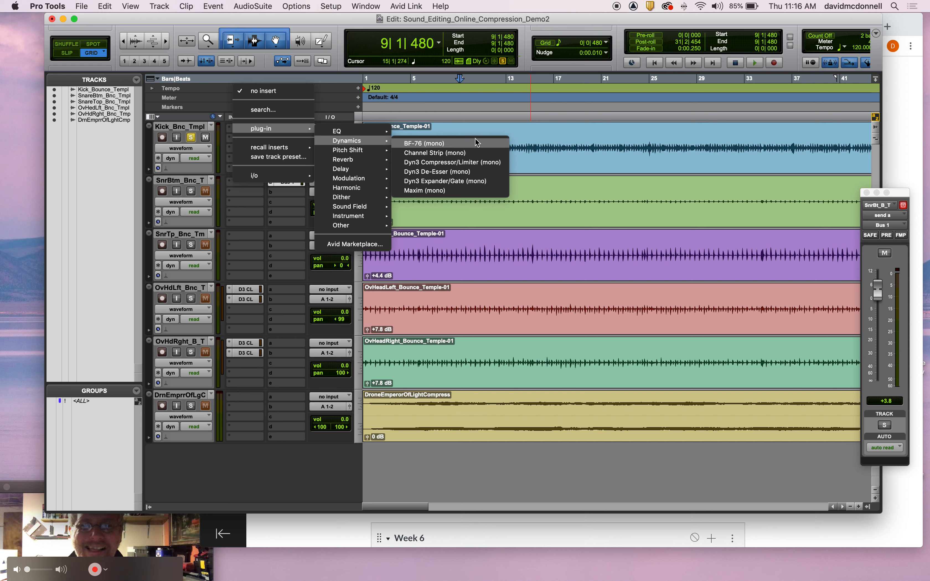
pyautogui.click(470, 186)
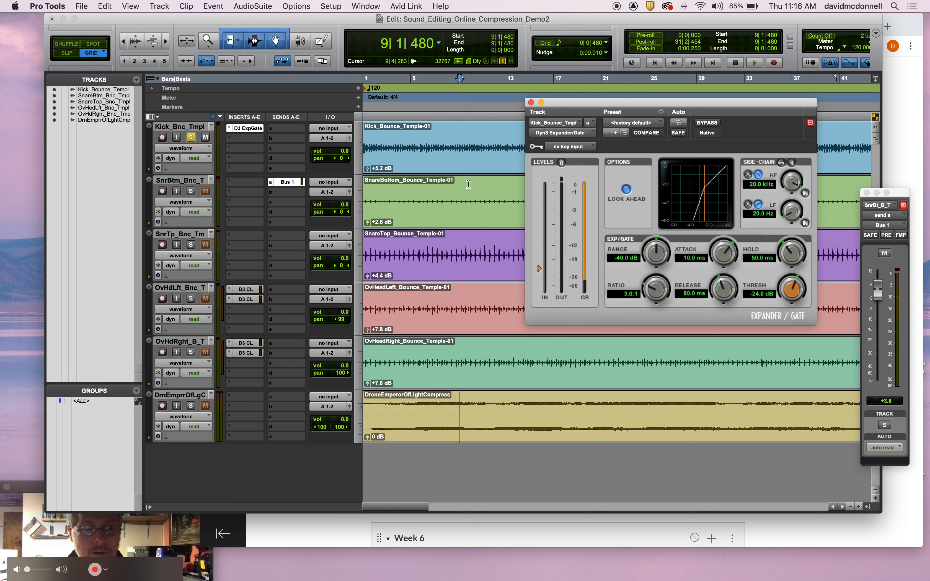
# During playback, set the kick gate's threshold to -11.1 dB, ratio to 3.9:1, attack to 316.3 us and release to 55.4 ms
pyautogui.press('space')
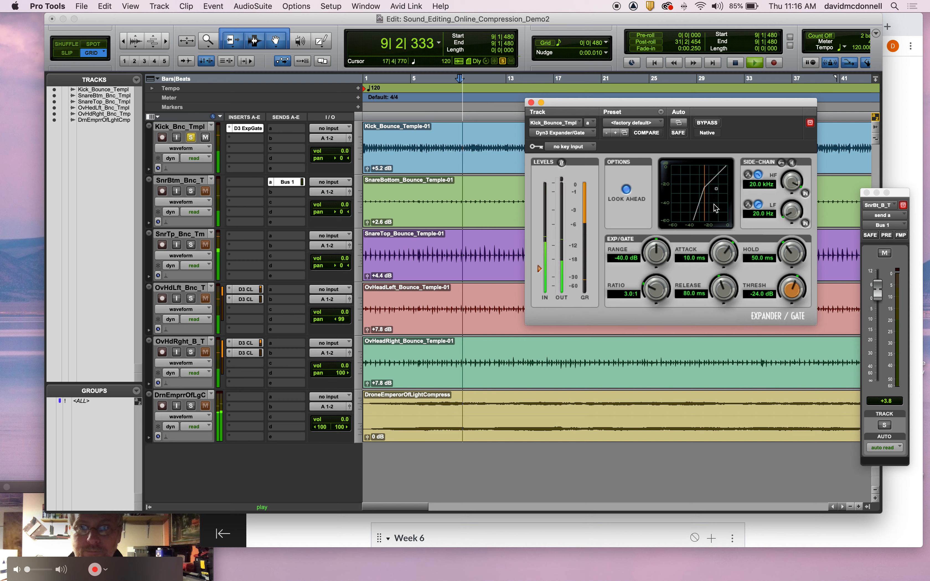
pyautogui.moveTo(792, 291); pyautogui.dragTo(790, 285)
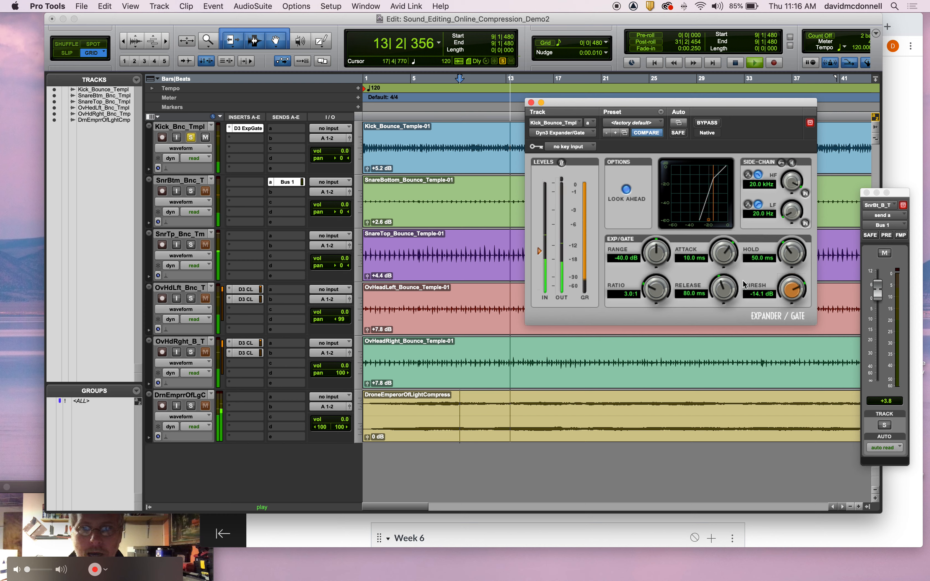
pyautogui.moveTo(723, 252)
pyautogui.mouseDown()
pyautogui.moveTo(718, 261)
pyautogui.moveTo(716, 253)
pyautogui.mouseUp()
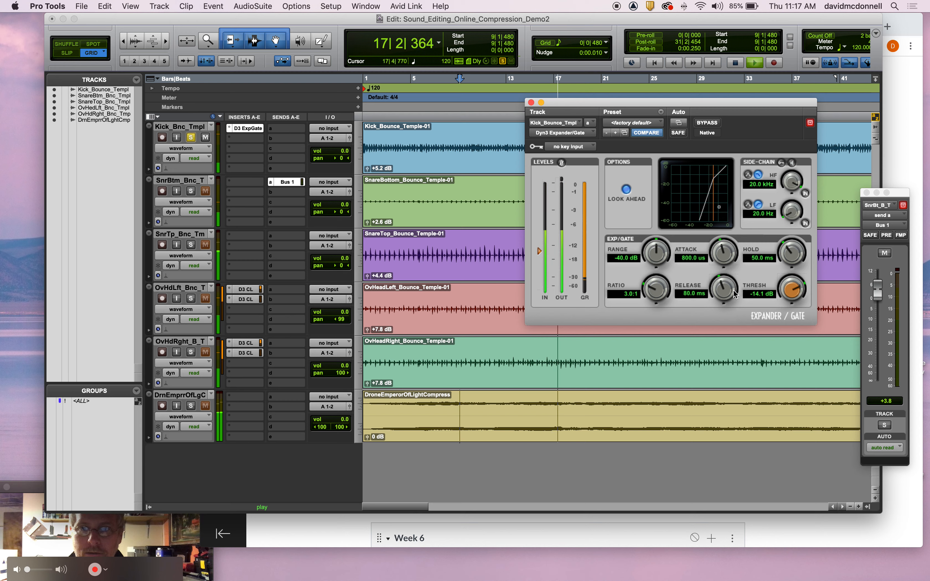
pyautogui.moveTo(730, 292); pyautogui.dragTo(710, 294)
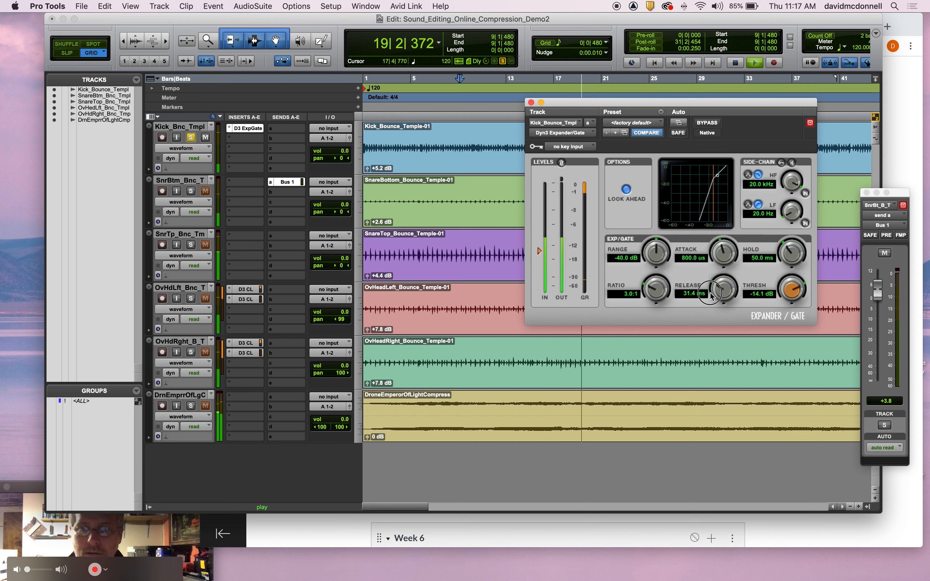
pyautogui.moveTo(797, 294)
pyautogui.mouseDown()
pyautogui.moveTo(781, 290)
pyautogui.moveTo(776, 299)
pyautogui.moveTo(800, 281)
pyautogui.moveTo(792, 292)
pyautogui.mouseUp()
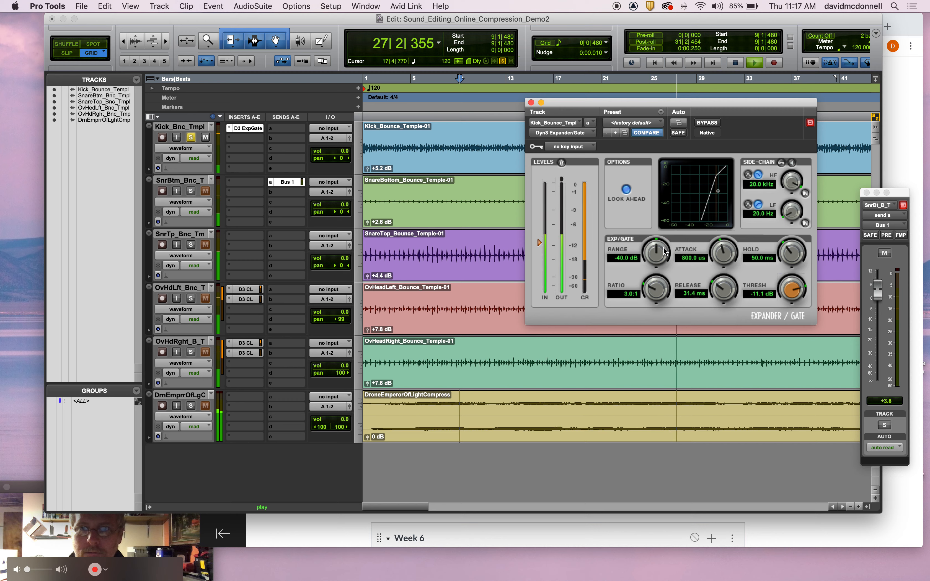
pyautogui.moveTo(656, 288); pyautogui.dragTo(651, 288)
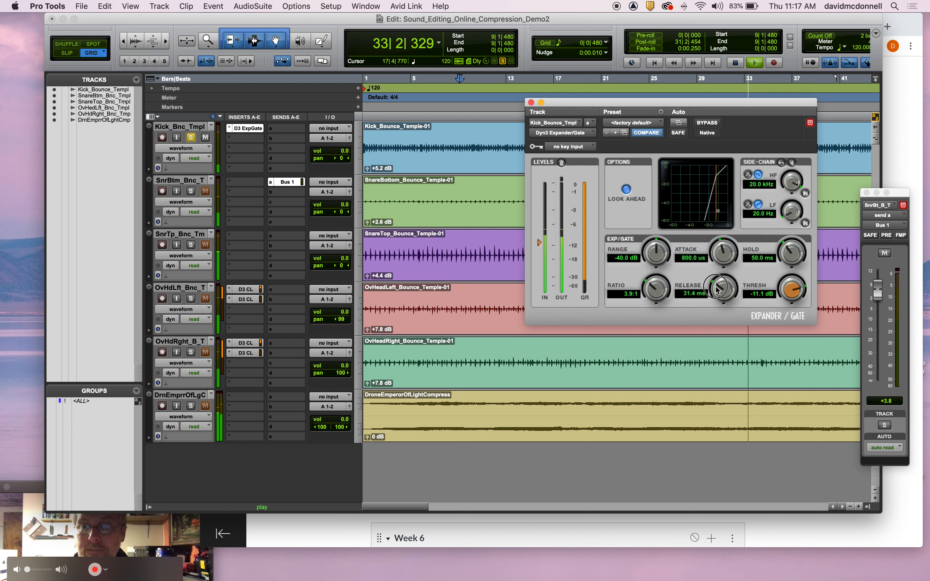
pyautogui.moveTo(716, 290); pyautogui.dragTo(715, 261)
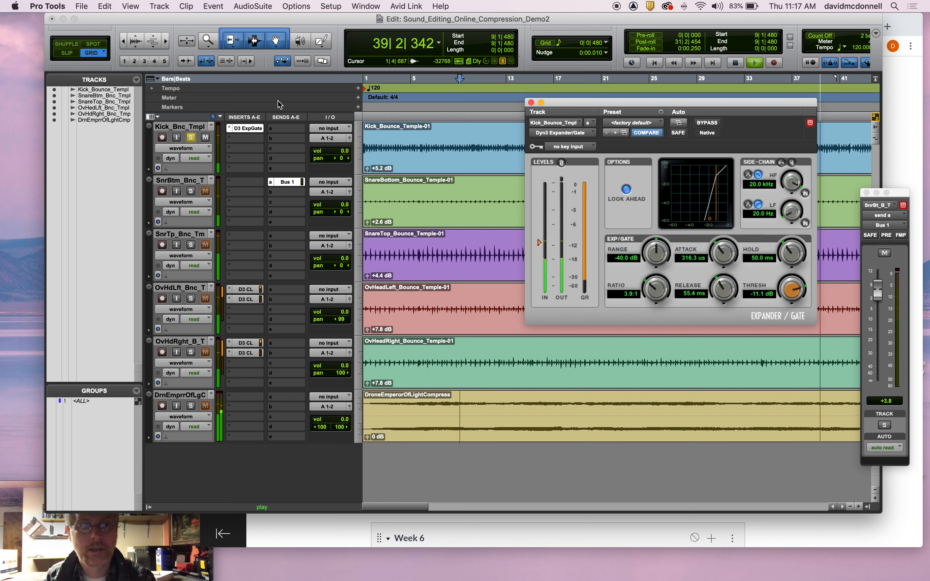
# Add a Bus 3-4 (Stereo) send at +4.5 dB to the kick track, and solo the drone track before stopping playback
pyautogui.click(285, 131)
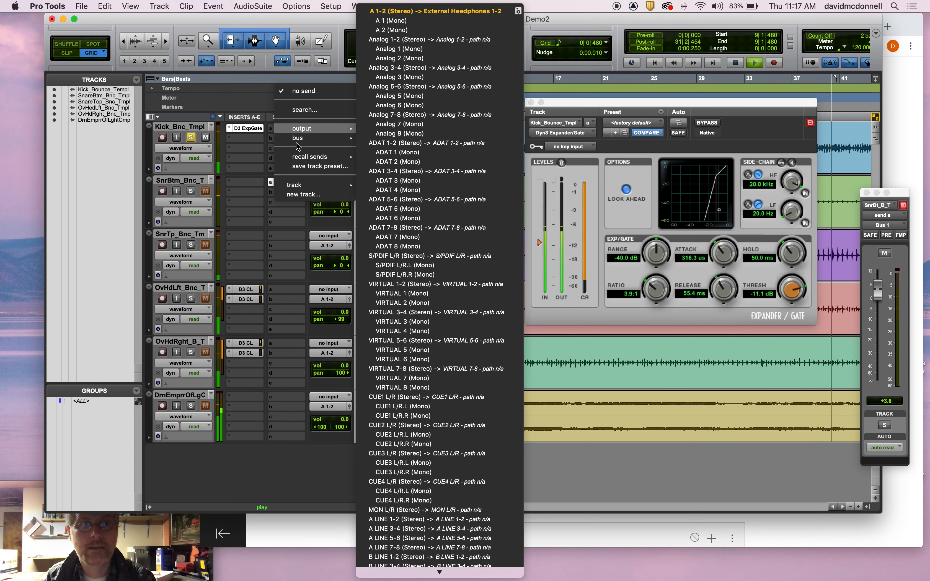
pyautogui.moveTo(305, 143)
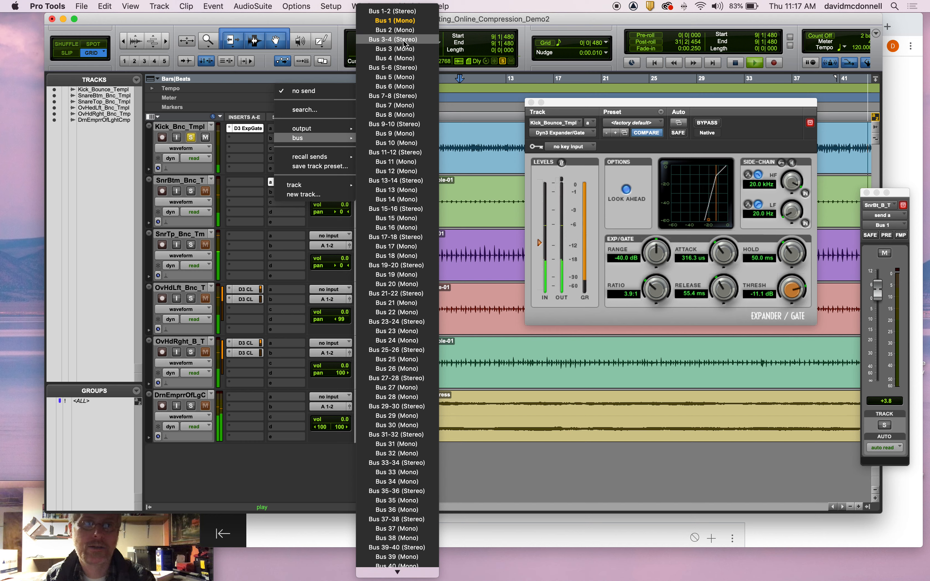
pyautogui.click(404, 39)
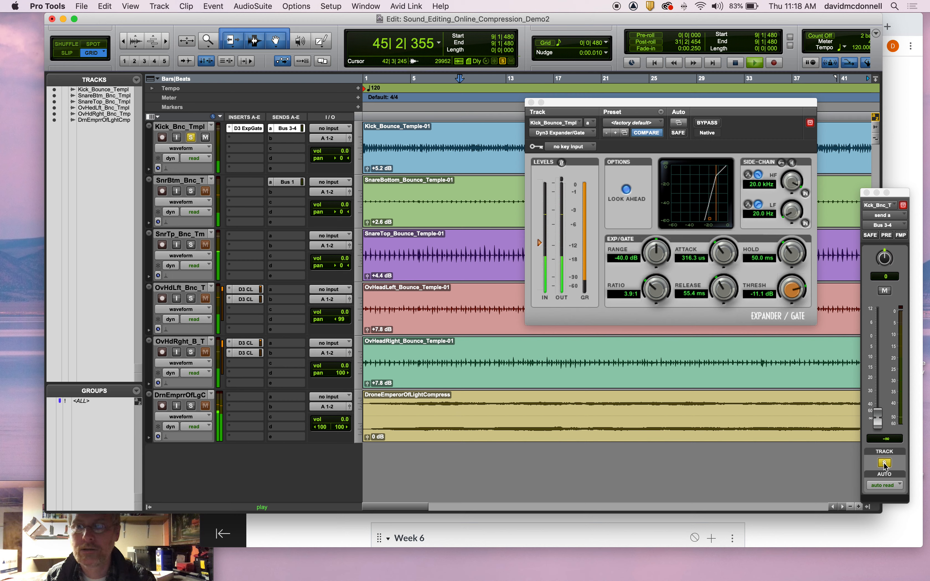
pyautogui.moveTo(881, 423); pyautogui.dragTo(875, 329)
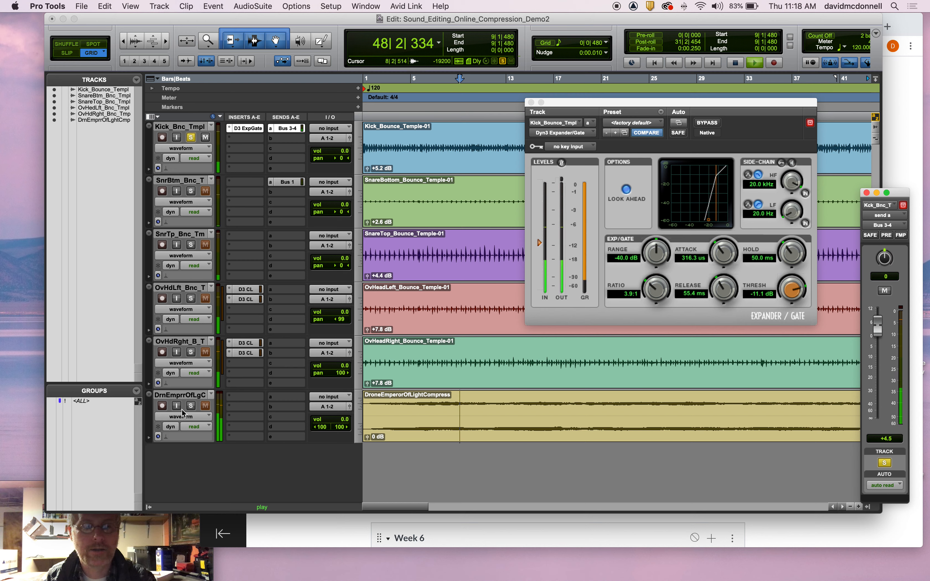
pyautogui.click(192, 408)
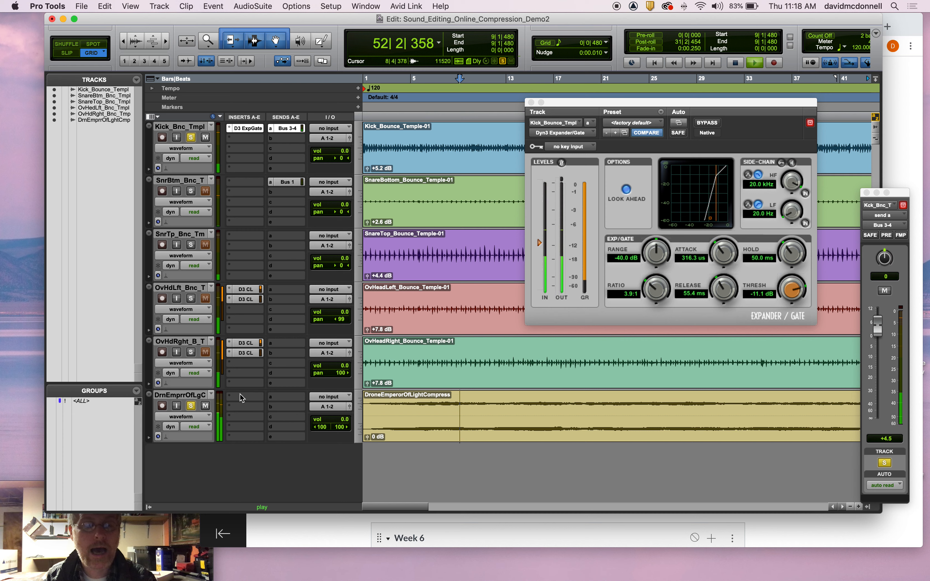
pyautogui.press('space')
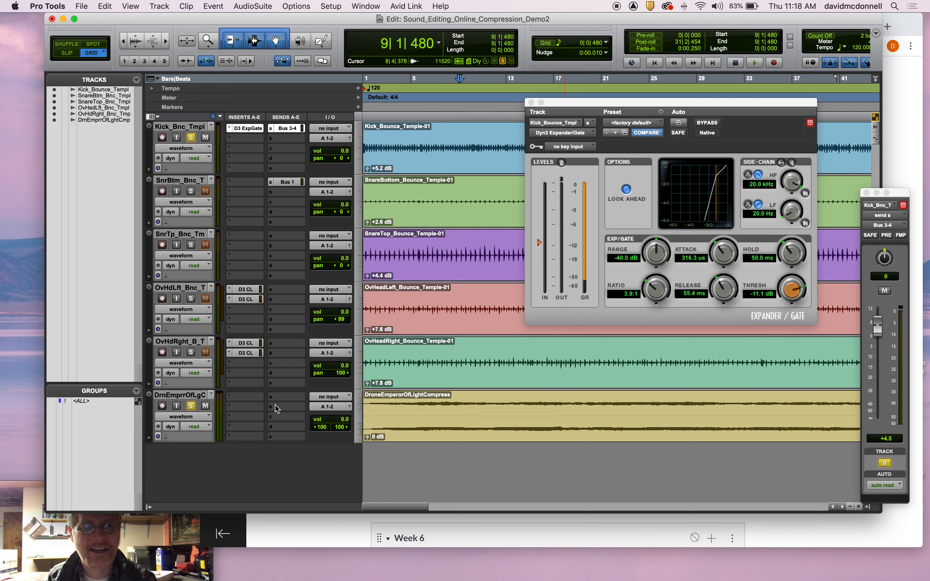
pyautogui.click(249, 399)
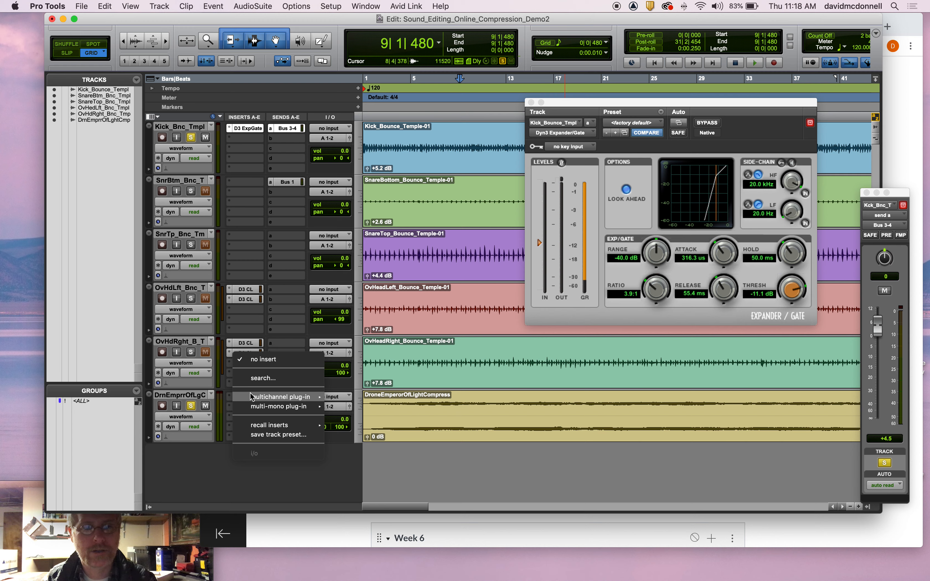
pyautogui.moveTo(249, 394)
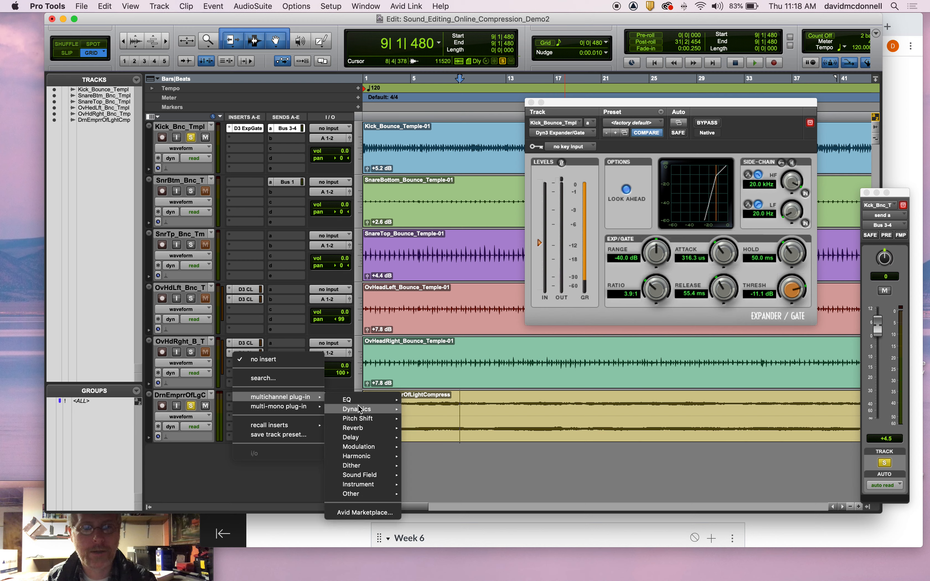
pyautogui.moveTo(359, 409)
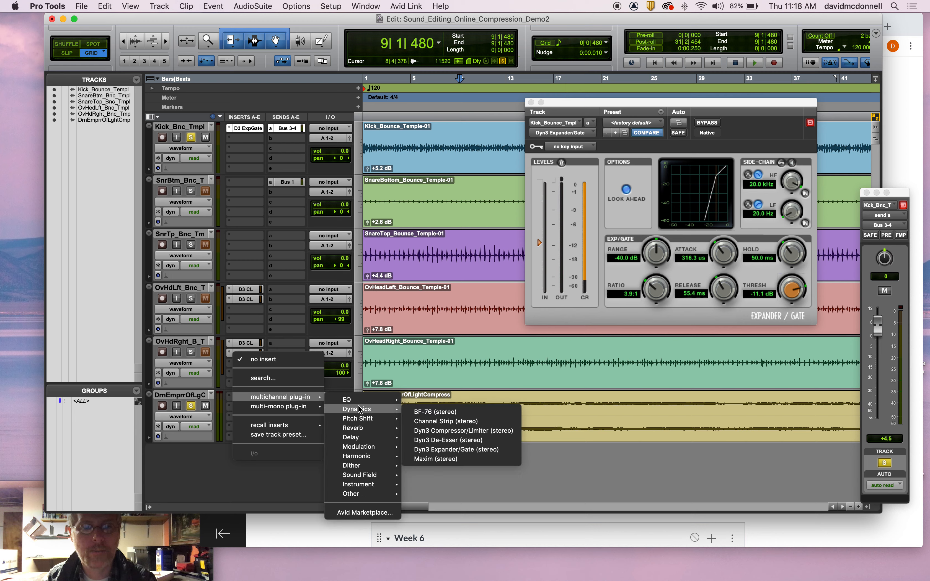
pyautogui.click(475, 431)
pyautogui.press('space')
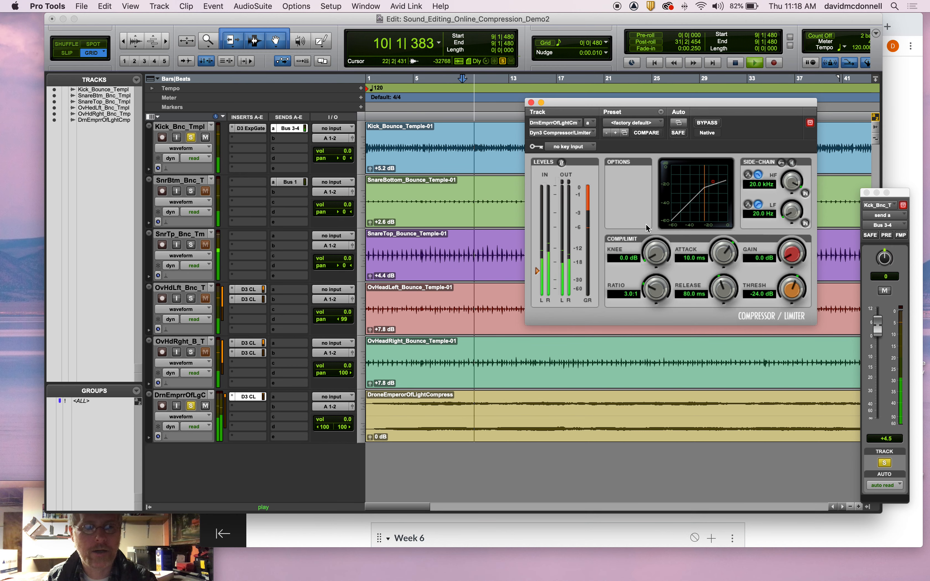
pyautogui.click(581, 147)
pyautogui.moveTo(581, 150)
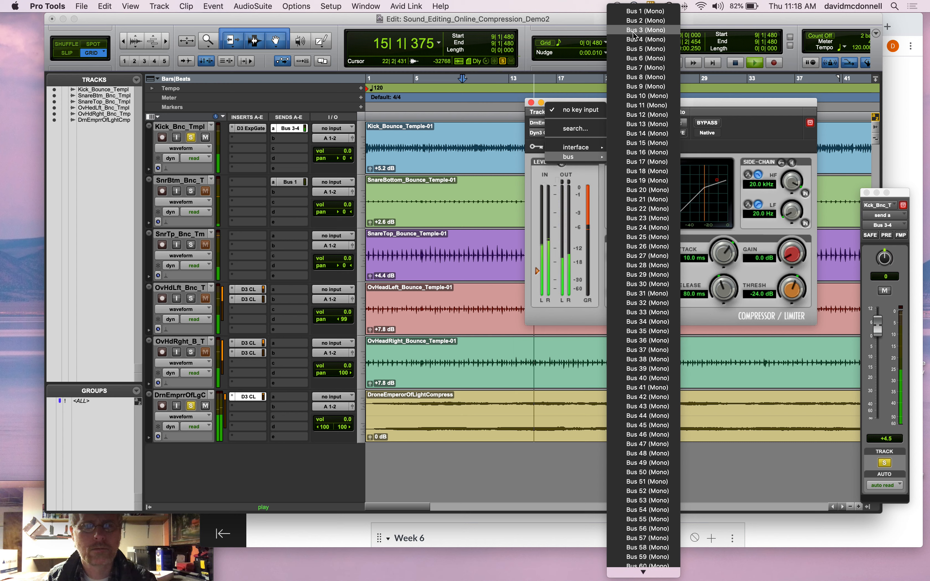
pyautogui.click(244, 397)
pyautogui.click(243, 396)
pyautogui.click(232, 396)
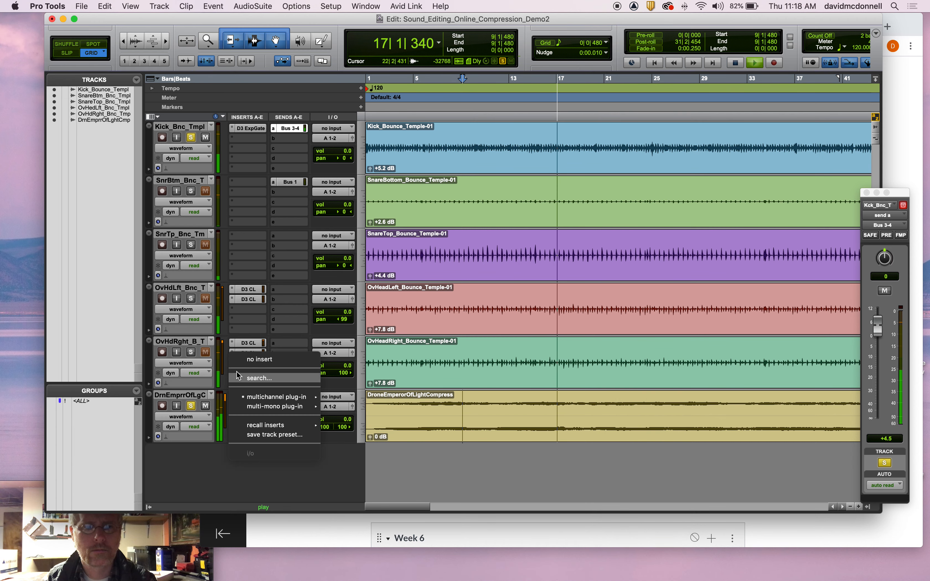
pyautogui.click(240, 359)
# Insert a multichannel Dyn3 Compressor/Limiter (stereo) on the drone track during playback
pyautogui.click(247, 398)
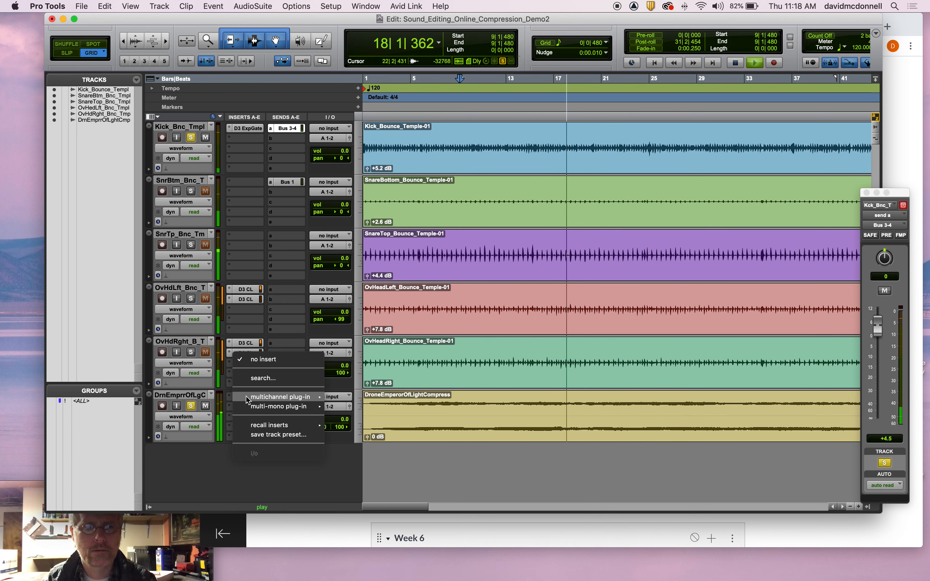
pyautogui.moveTo(247, 397)
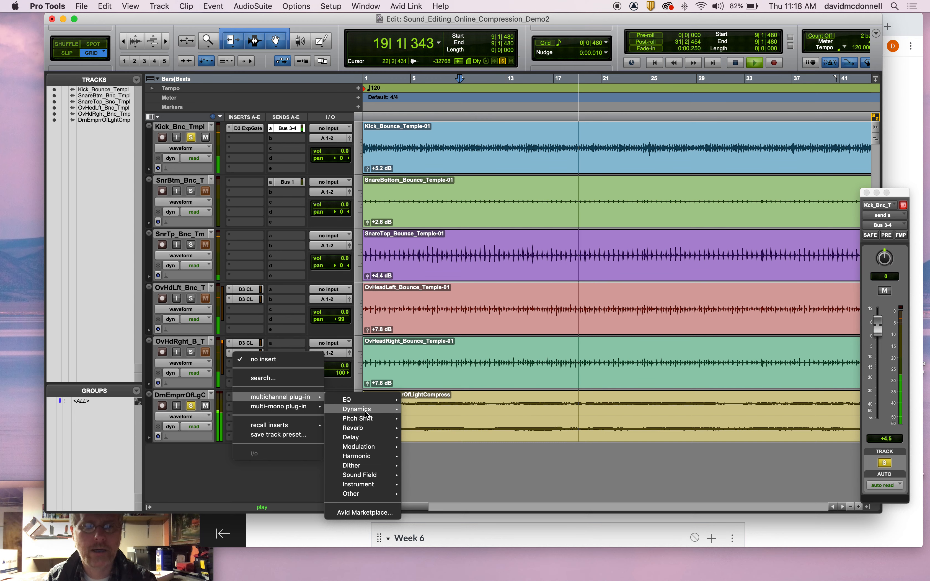
pyautogui.moveTo(370, 410)
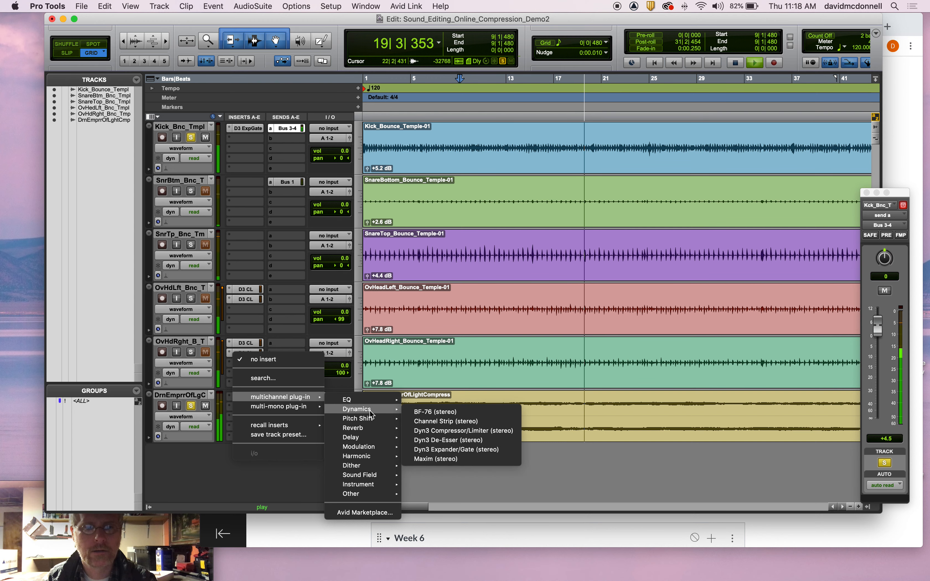
pyautogui.click(463, 431)
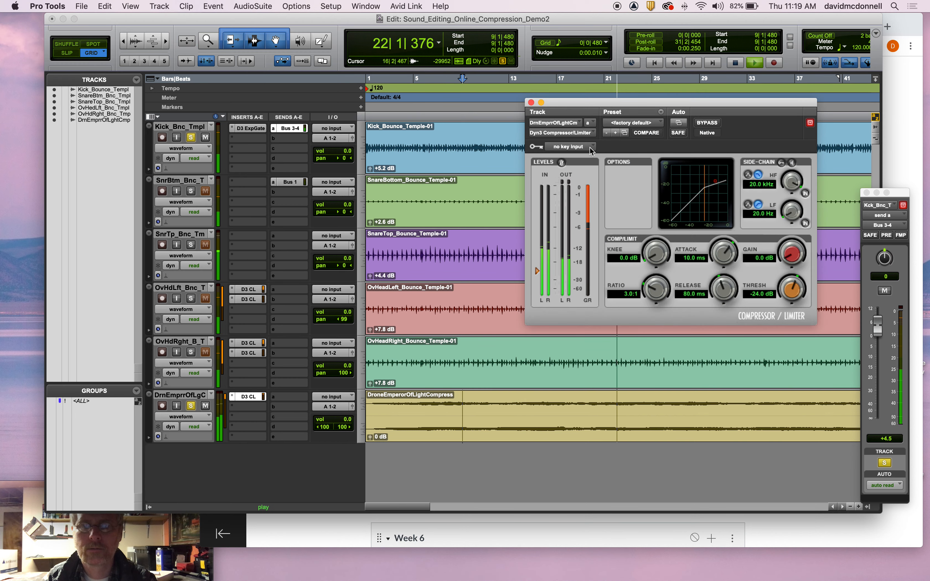
# Set the drone compressor's key input to Bus 3 and enable its external side-chain key
pyautogui.click(589, 147)
pyautogui.moveTo(591, 148)
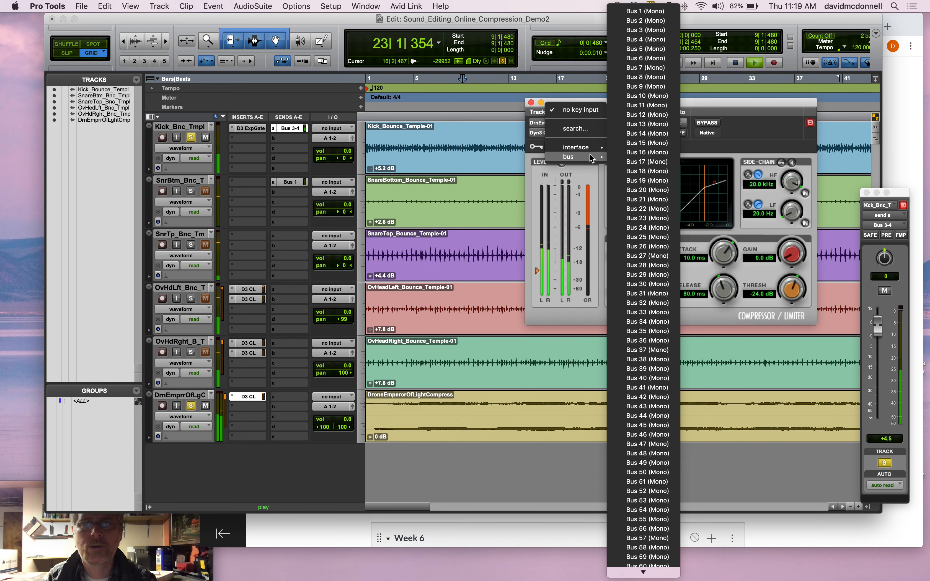
pyautogui.click(645, 30)
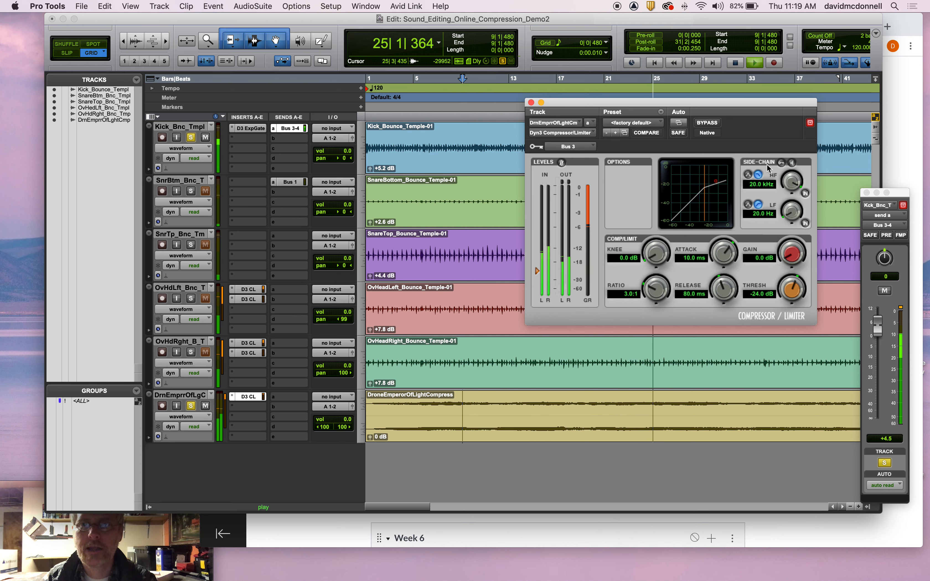
pyautogui.click(782, 163)
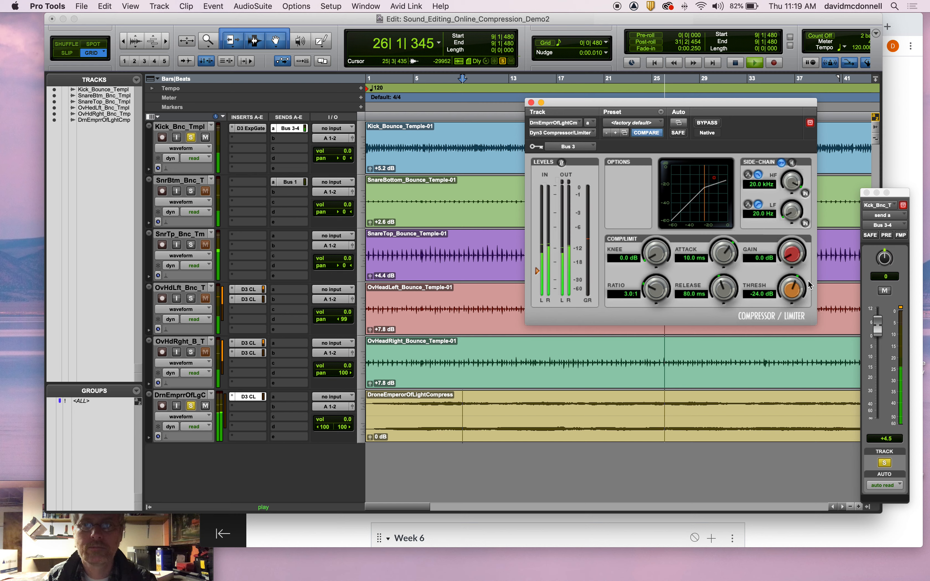
# Set the drone compressor's threshold to -35.7 dB, attack to 1.7 ms and release to 13.2 ms, and unsolo the drone and kick tracks
pyautogui.moveTo(793, 283); pyautogui.dragTo(773, 287)
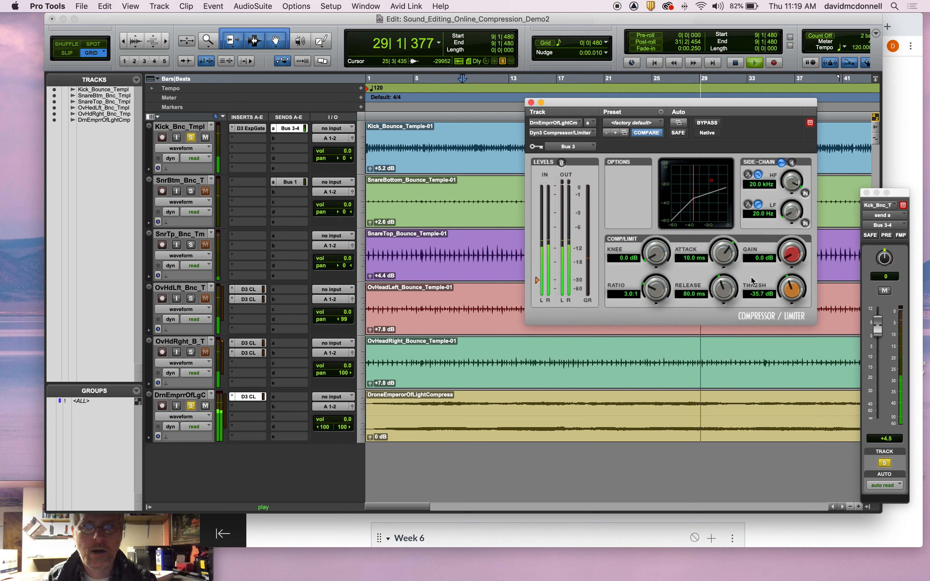
pyautogui.moveTo(721, 254); pyautogui.dragTo(713, 296)
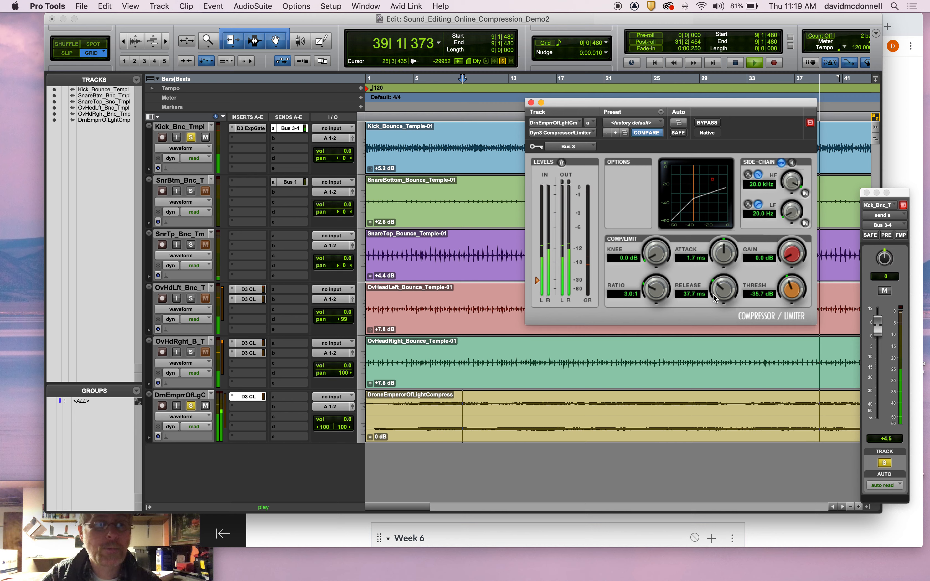
pyautogui.click(191, 406)
pyautogui.click(190, 137)
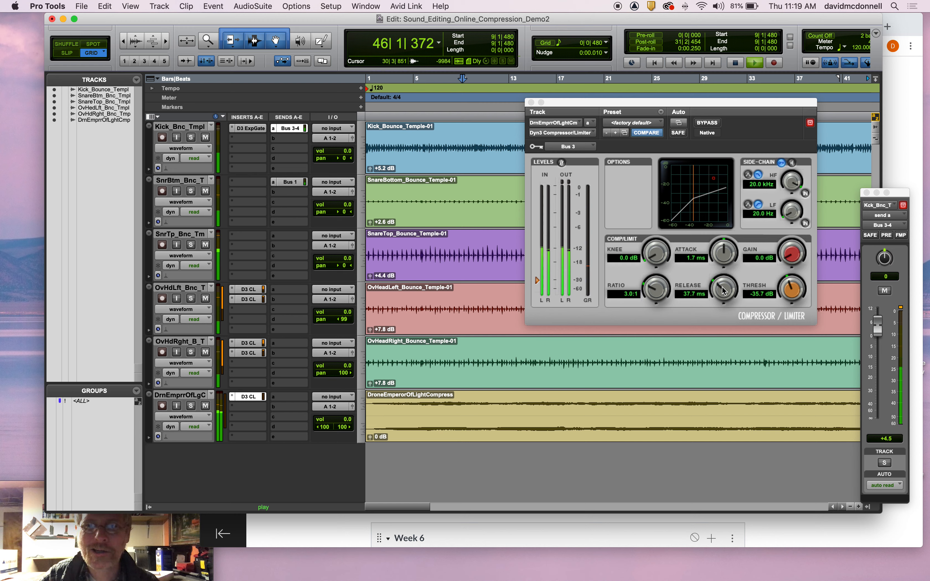
pyautogui.moveTo(710, 284); pyautogui.dragTo(719, 332)
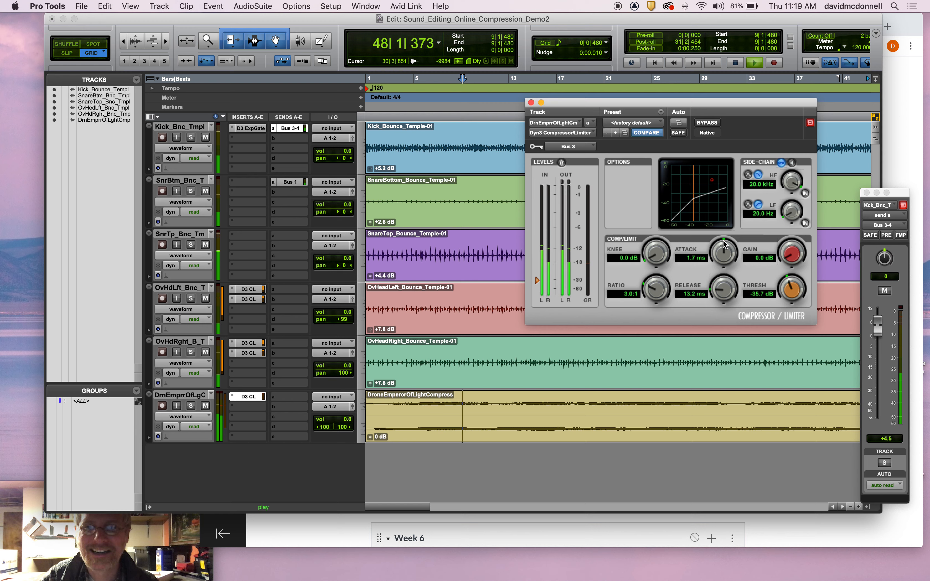
# Set the drone compressor's attack to 170.4 µs, and restart playback to audition the kick-keyed compression before stopping it
pyautogui.moveTo(725, 249); pyautogui.dragTo(717, 258)
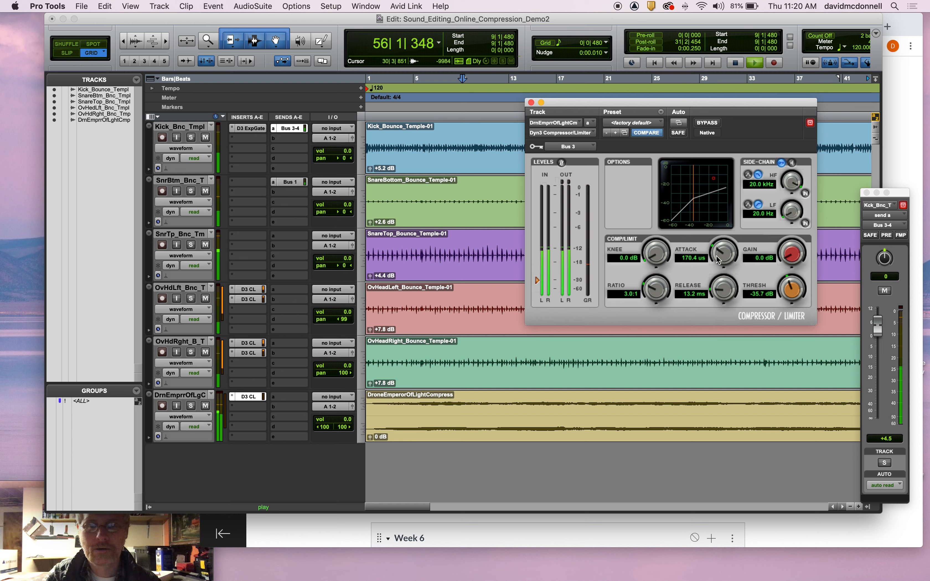
pyautogui.press('space')
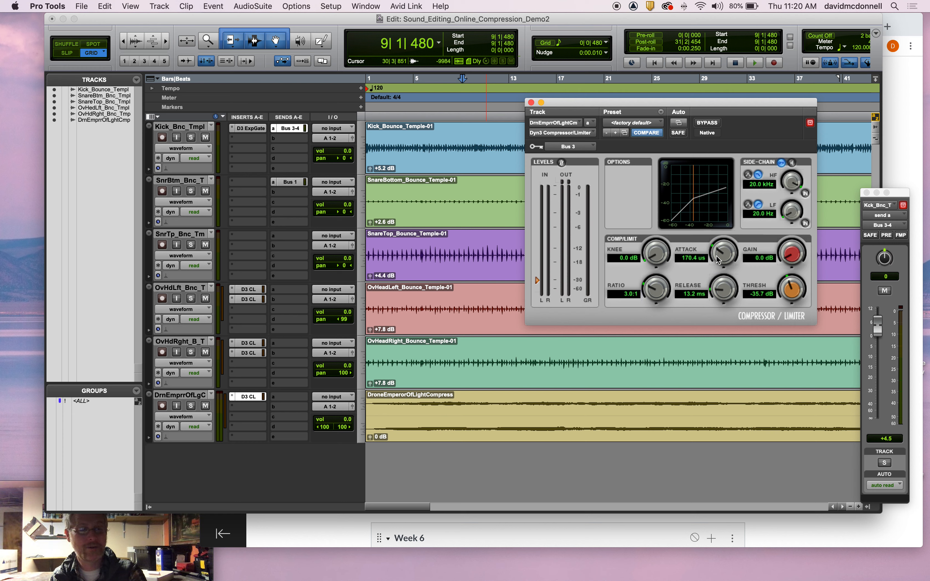
pyautogui.press('space')
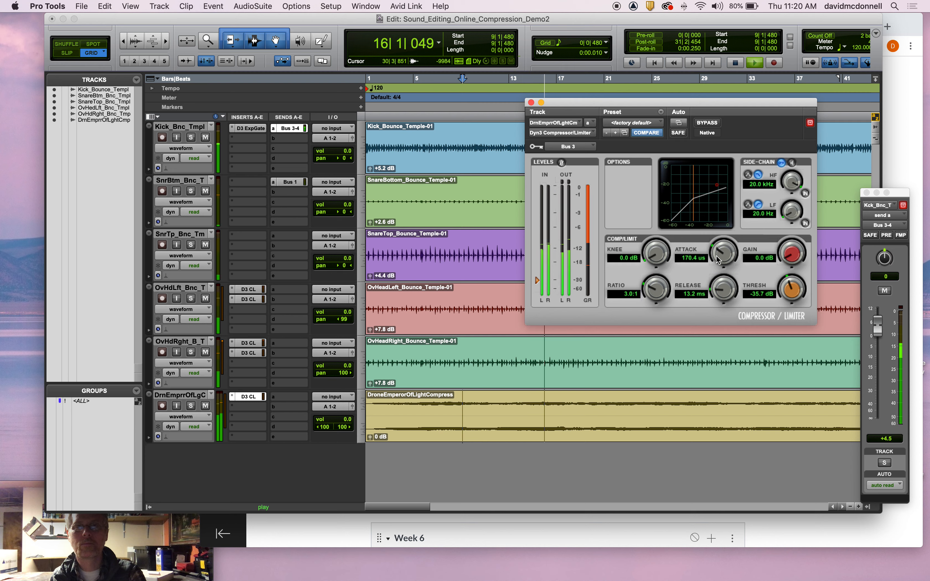
pyautogui.press('space')
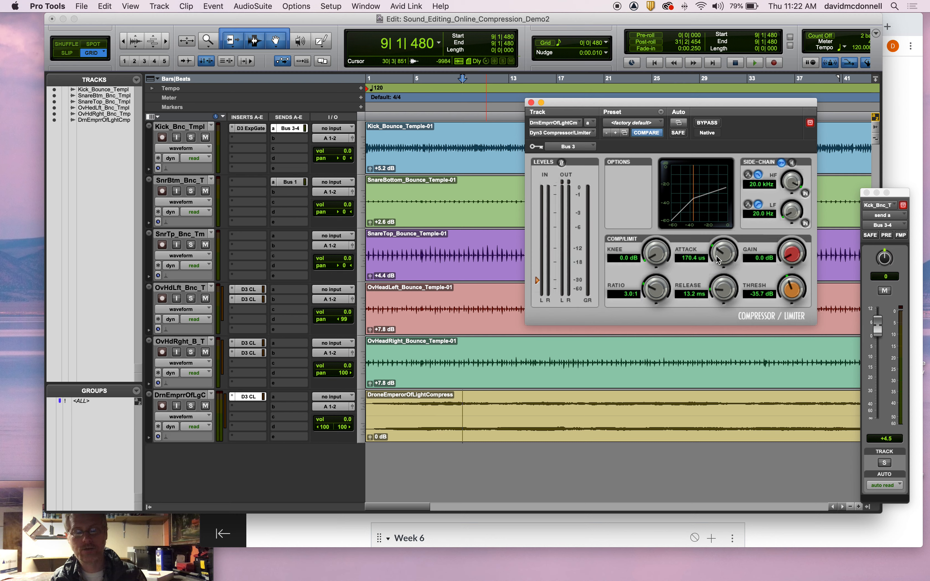
# Examine the snare bottom's Bus 1 send and the key input bus options of the left overhead's second compressor
pyautogui.click(282, 181)
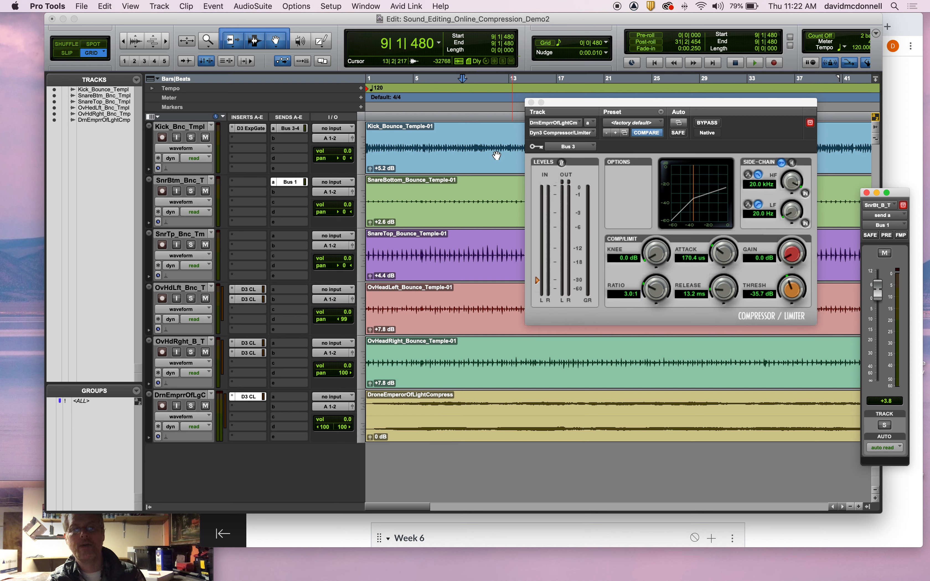
pyautogui.click(250, 300)
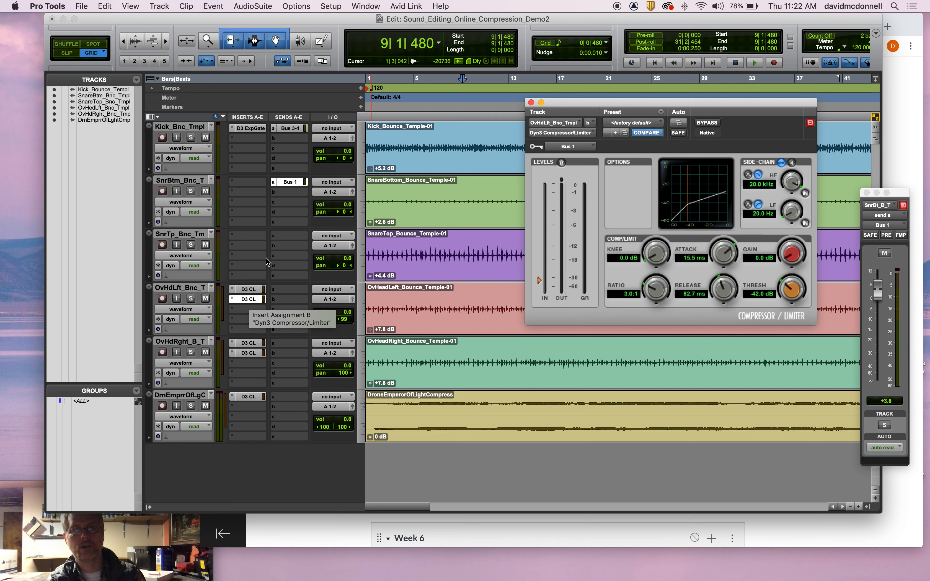
pyautogui.click(587, 147)
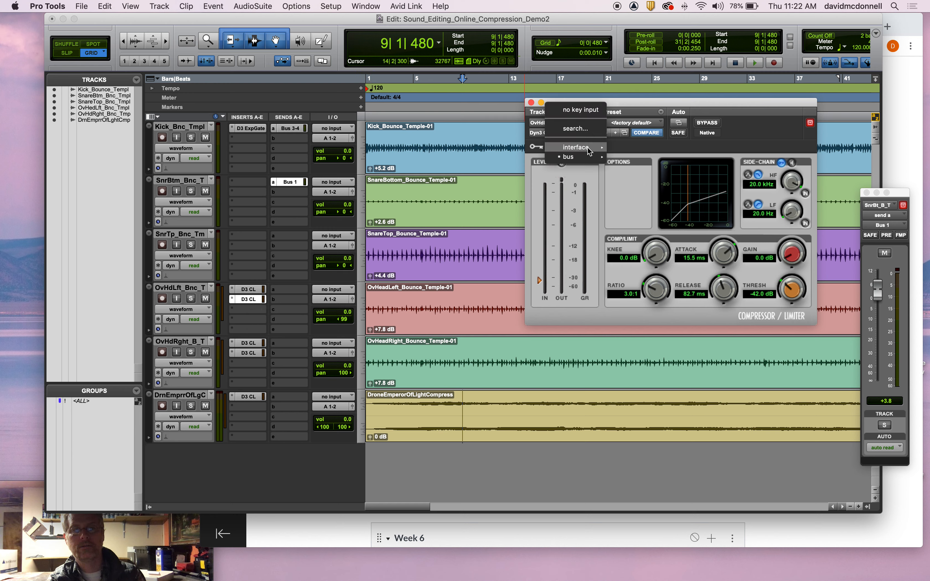
pyautogui.moveTo(588, 158)
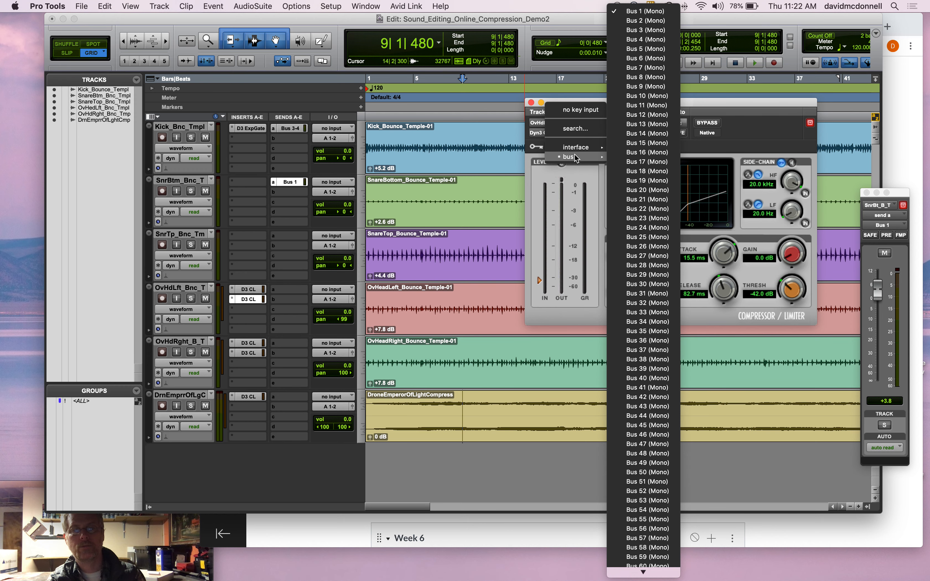
pyautogui.click(778, 105)
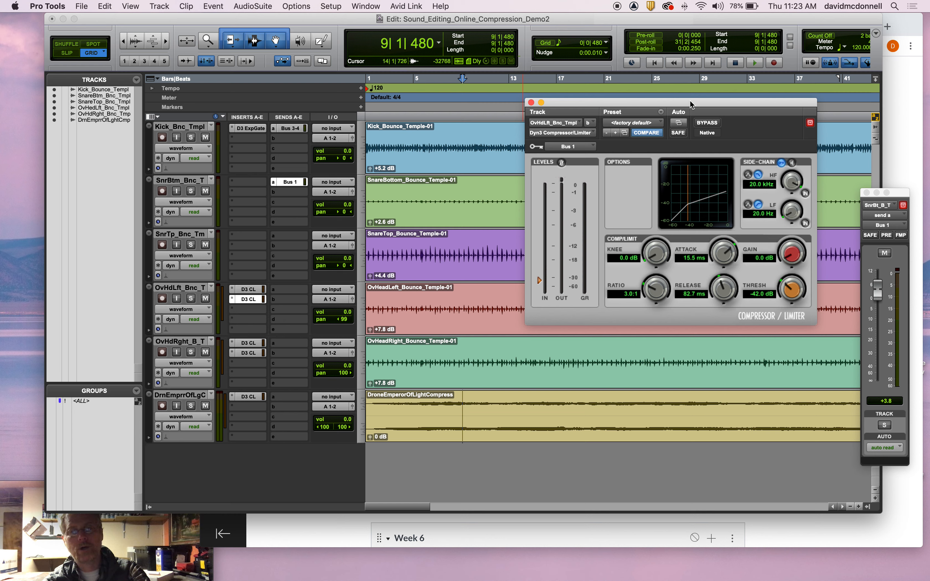
# Remove the second compressor insert from both the left and right overhead tracks
pyautogui.click(232, 301)
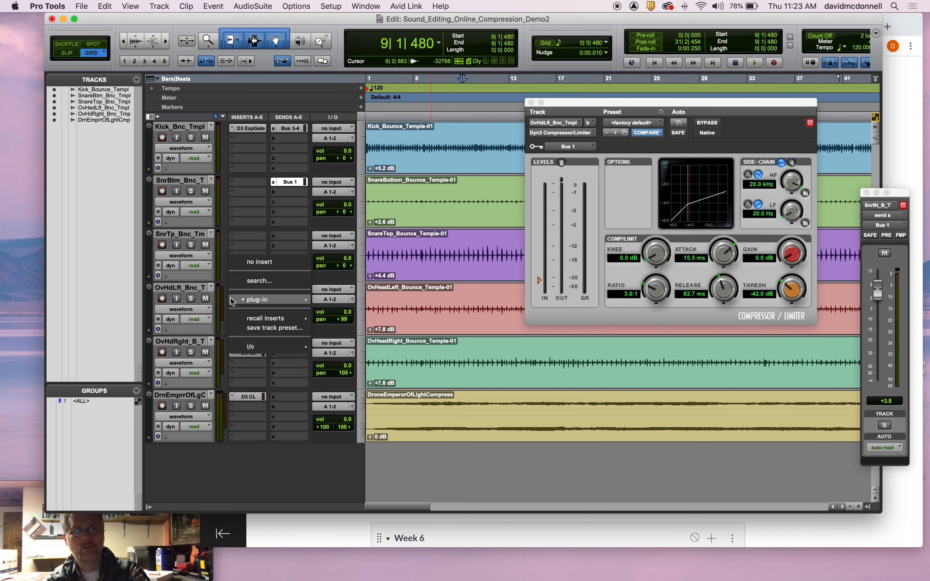
pyautogui.click(240, 262)
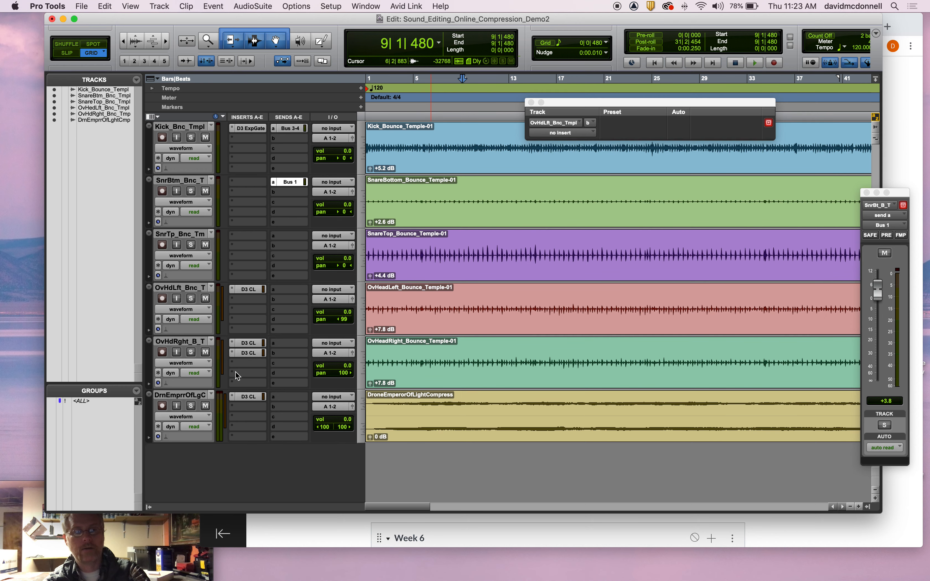
pyautogui.click(232, 353)
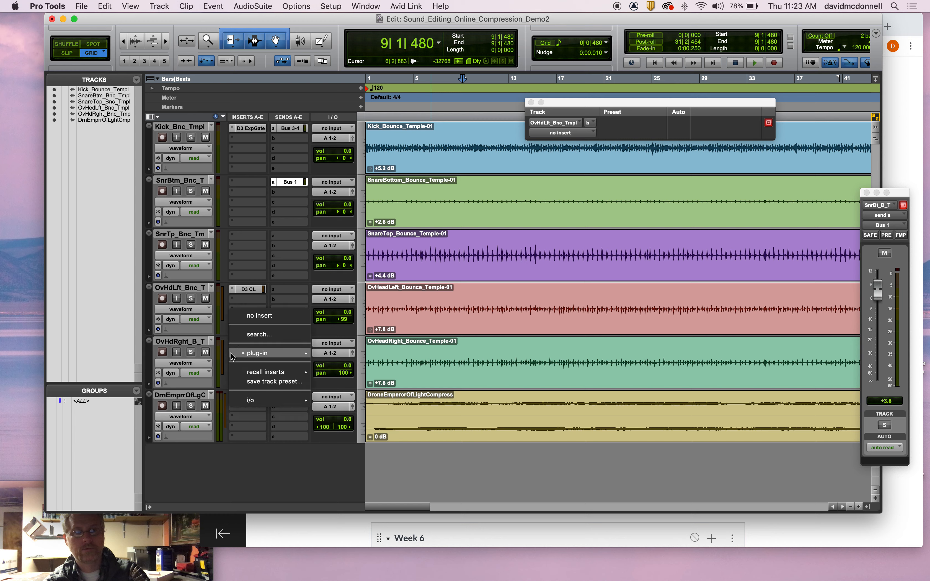
pyautogui.click(250, 315)
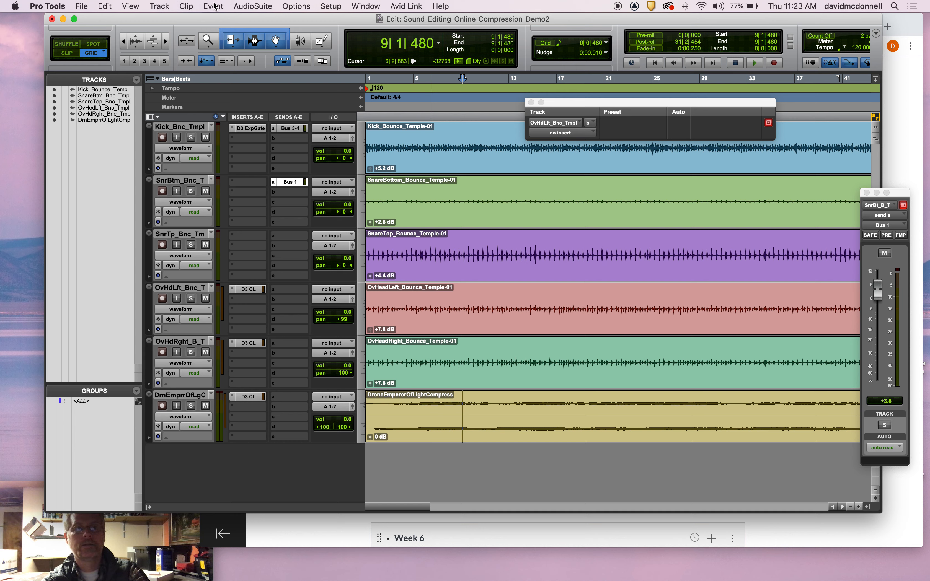
# Create one new stereo Aux Input track named Aux
pyautogui.click(166, 6)
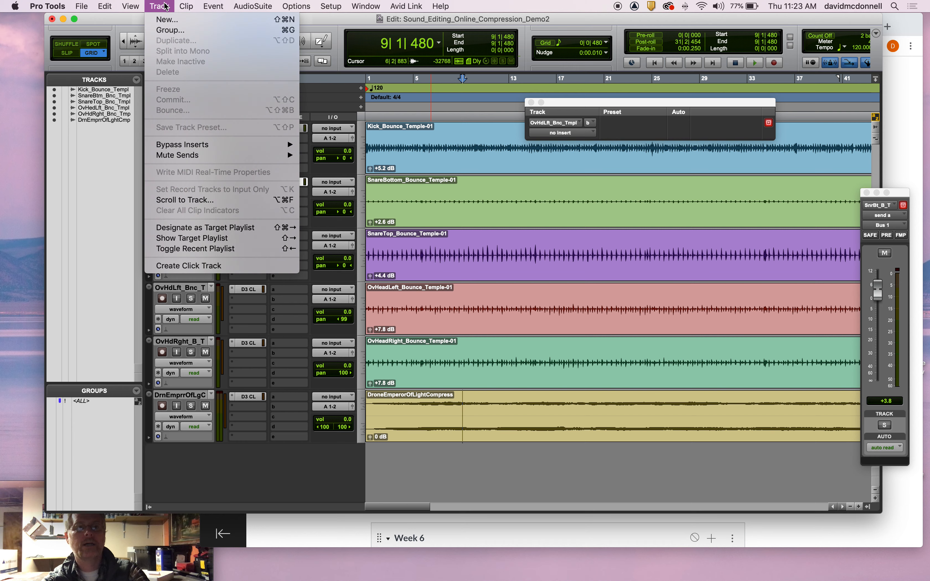
pyautogui.click(166, 20)
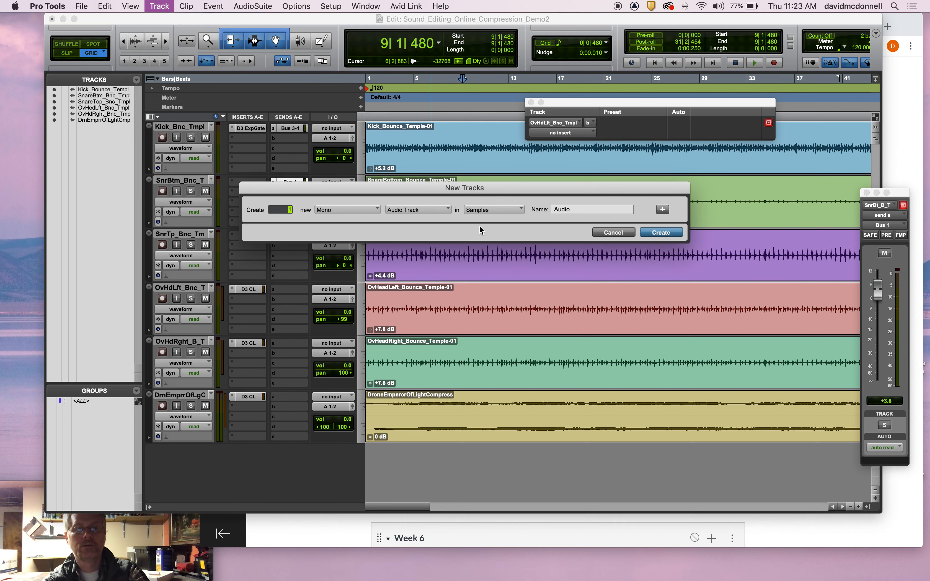
pyautogui.click(442, 209)
pyautogui.click(436, 224)
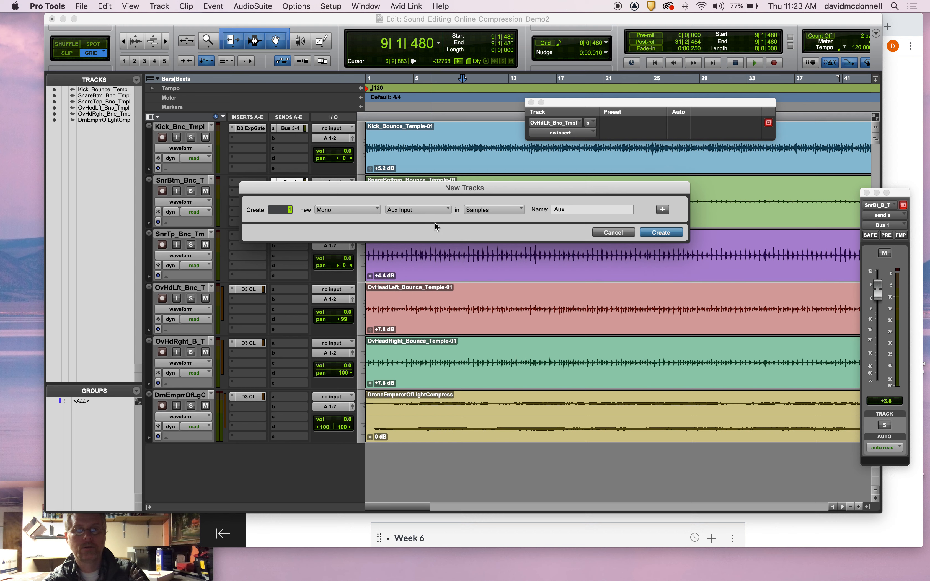
pyautogui.click(372, 214)
pyautogui.click(339, 224)
pyautogui.click(657, 229)
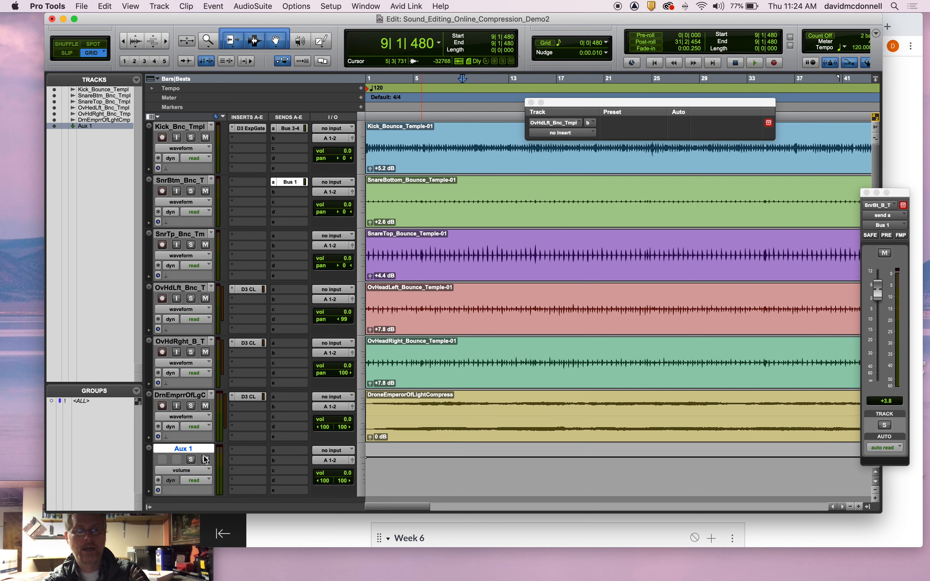
pyautogui.click(350, 448)
pyautogui.moveTo(338, 451)
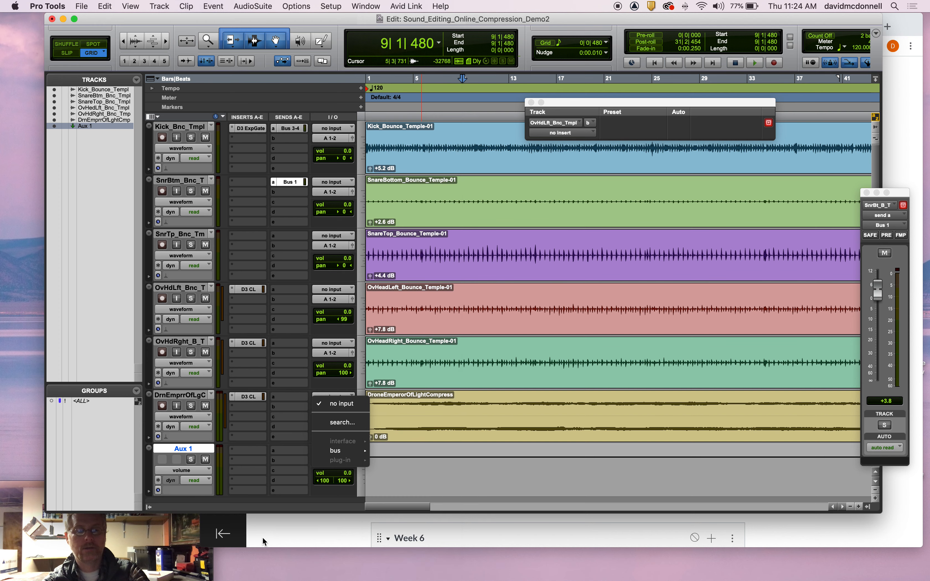
pyautogui.click(280, 525)
pyautogui.click(116, 318)
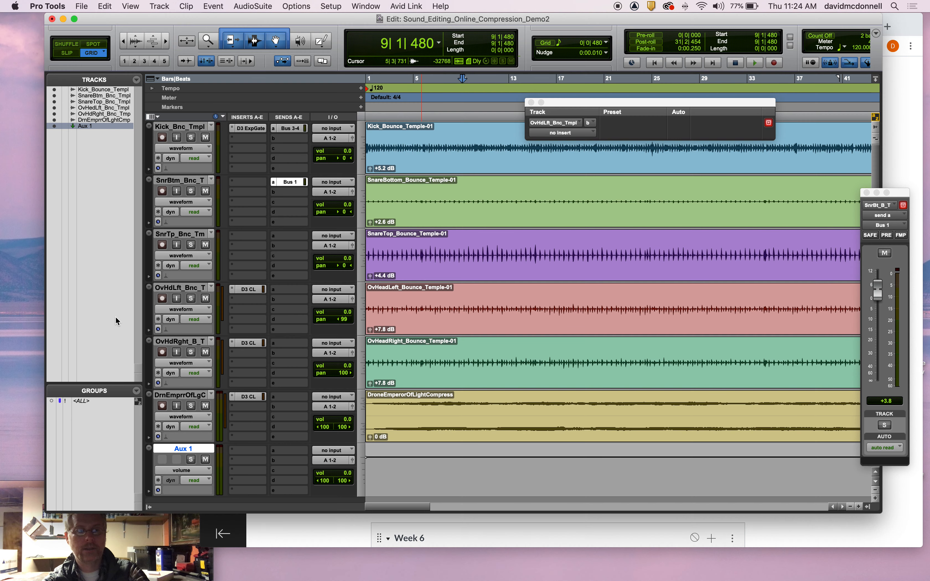
# Add a Bus 5-6 (Stereo) send to each overhead track, and set the right overhead's send level to +1.6 dB
pyautogui.click(292, 298)
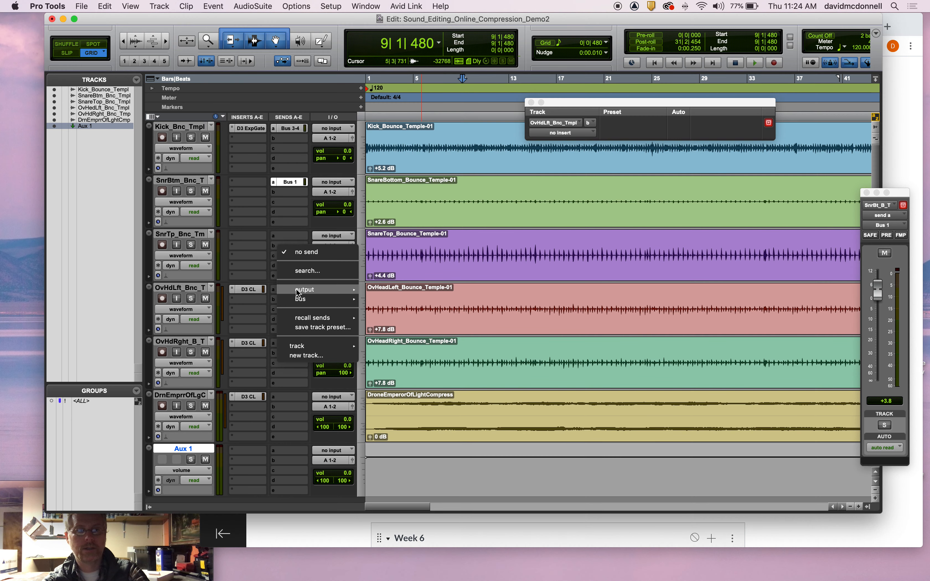
pyautogui.moveTo(360, 290)
pyautogui.moveTo(300, 299)
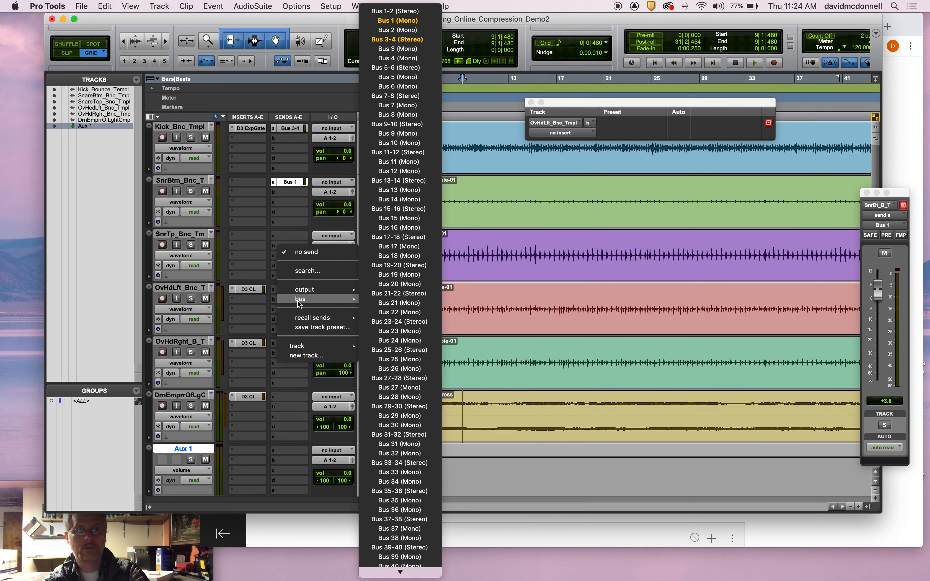
pyautogui.click(418, 69)
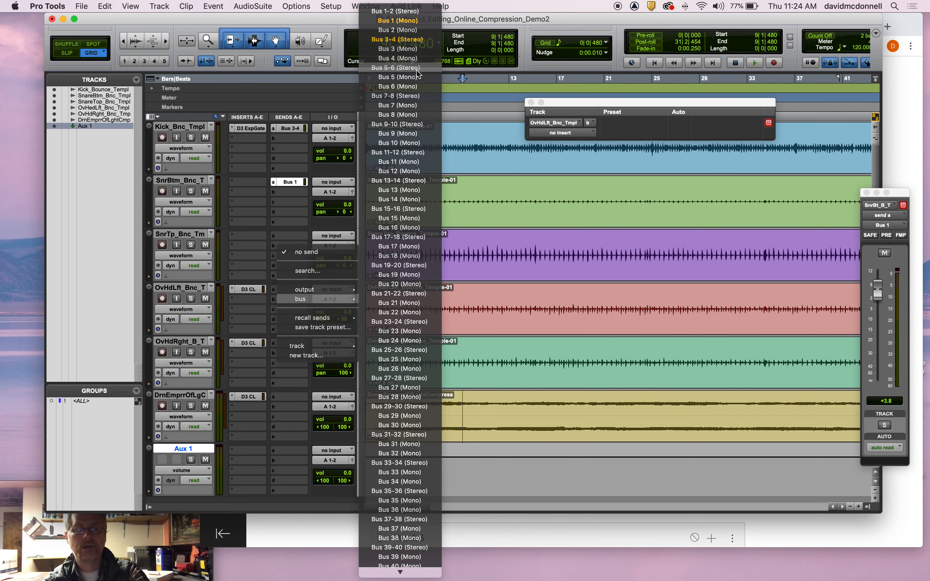
pyautogui.click(287, 343)
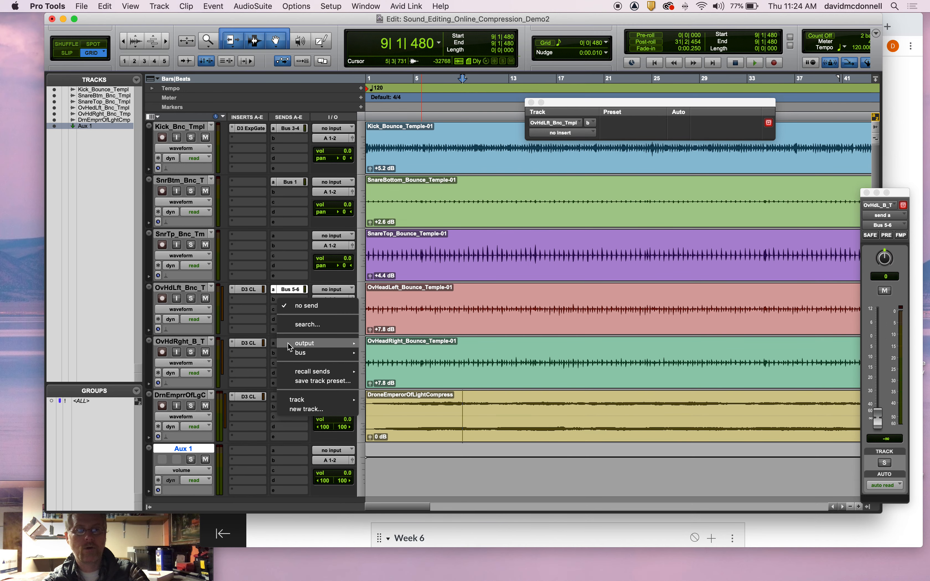
pyautogui.moveTo(288, 343)
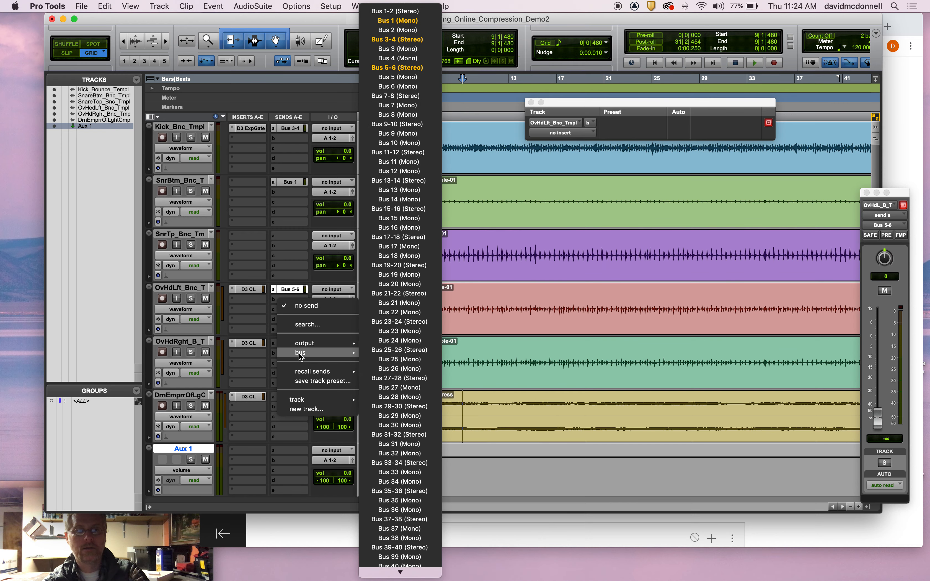
pyautogui.click(385, 67)
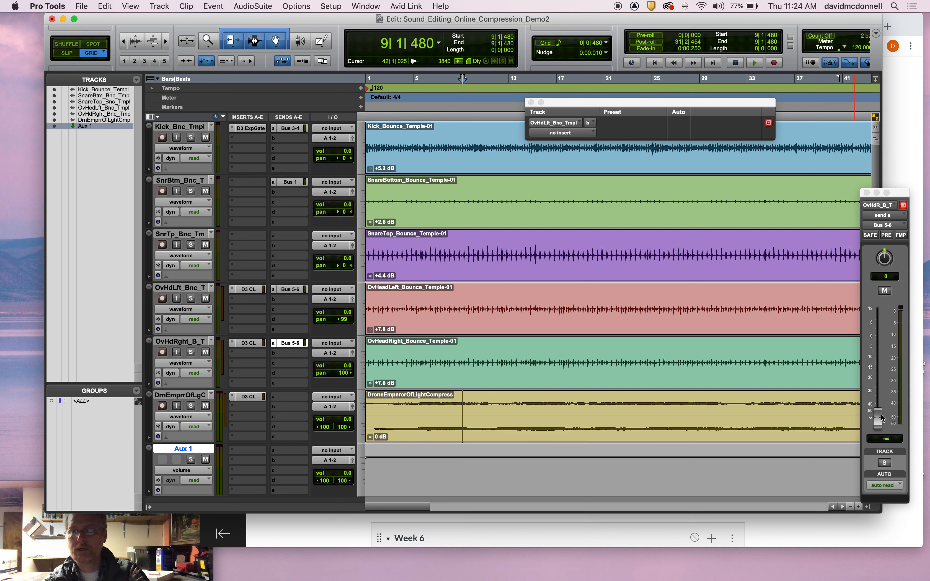
pyautogui.moveTo(882, 418); pyautogui.dragTo(791, 338)
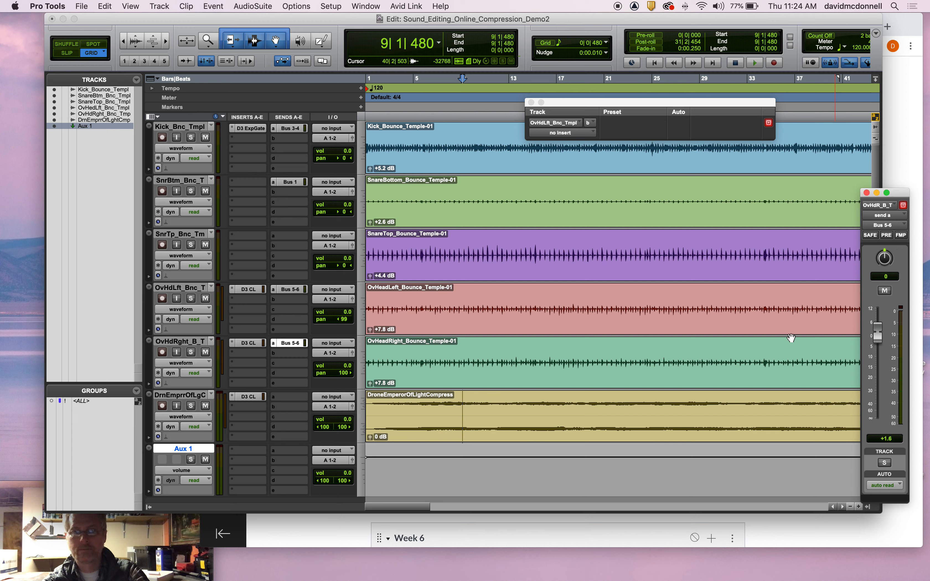
# Set the input of the Aux 1 track to Bus 5-6 (Stereo)
pyautogui.click(351, 451)
pyautogui.moveTo(350, 449)
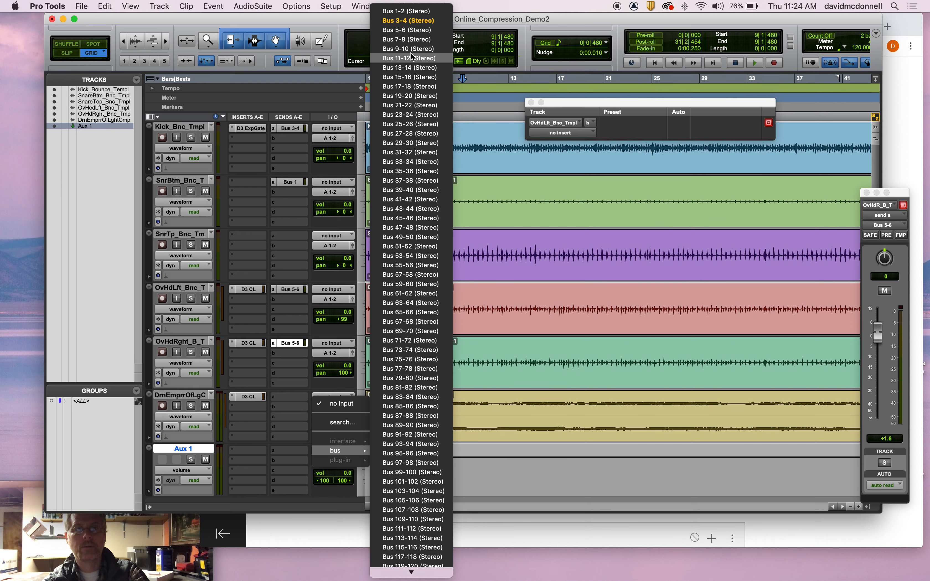
pyautogui.click(408, 34)
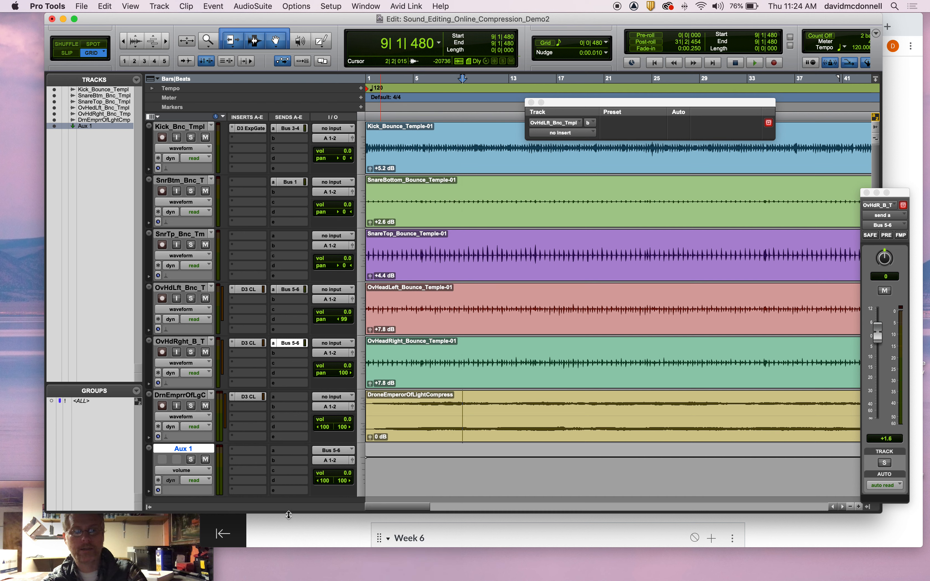
# Start playback and solo the Aux 1, left overhead and right overhead tracks
pyautogui.press('space')
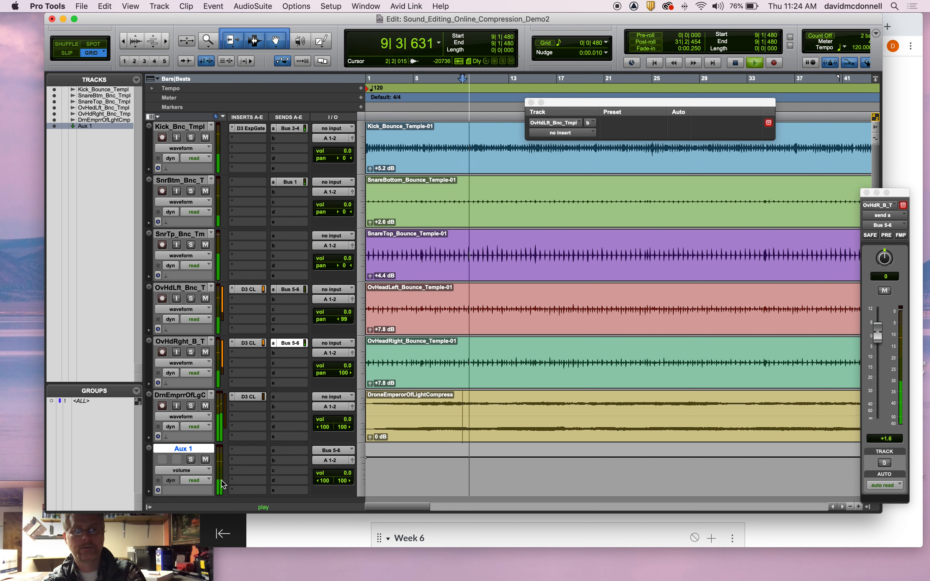
pyautogui.click(191, 460)
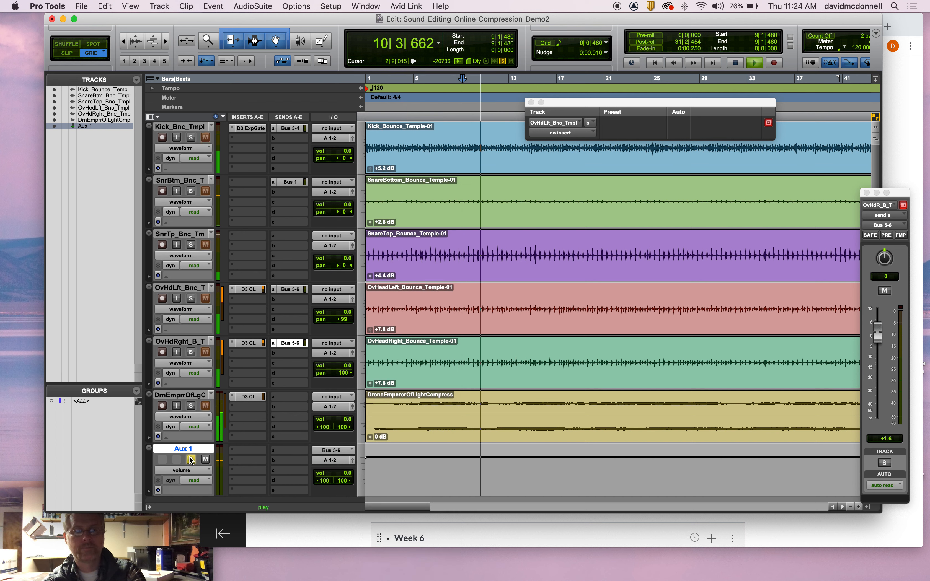
pyautogui.click(191, 298)
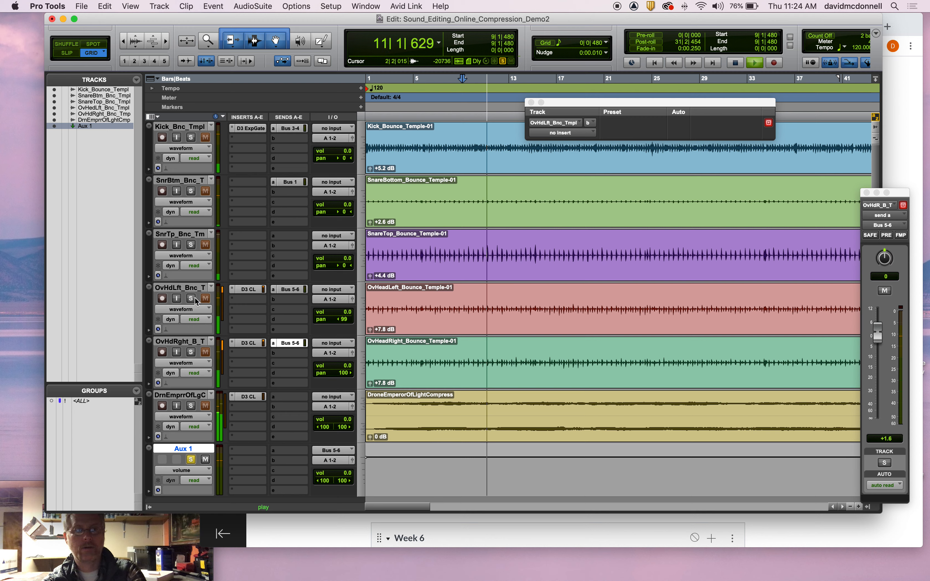
pyautogui.click(191, 352)
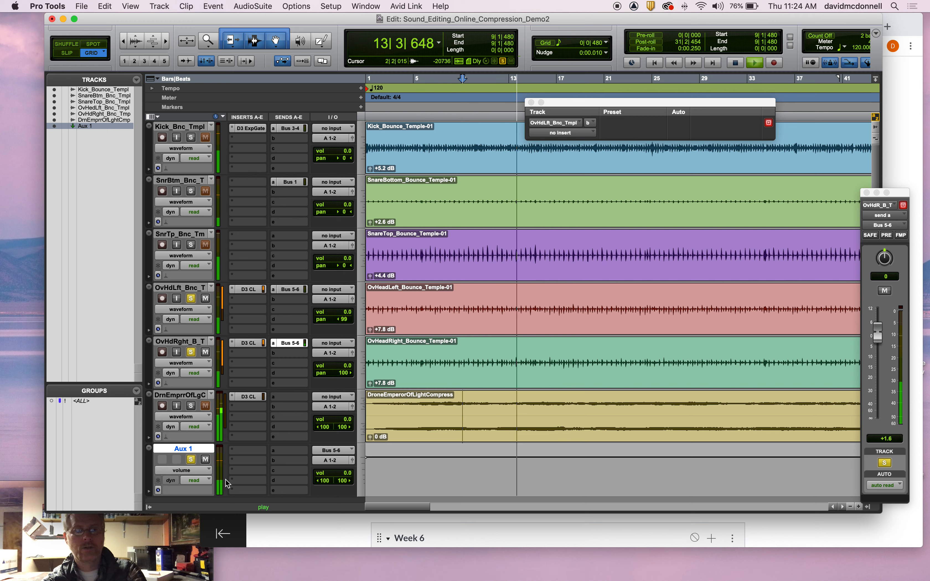
# Insert a multichannel Dyn3 Compressor/Limiter (stereo) in the first insert slot of the Aux 1 track
pyautogui.click(247, 450)
pyautogui.moveTo(310, 448)
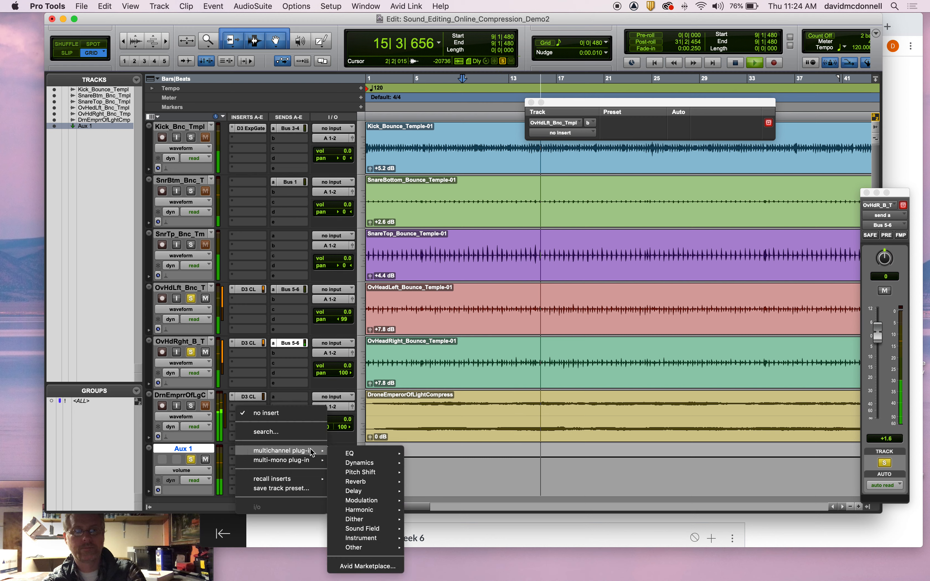
pyautogui.moveTo(358, 449)
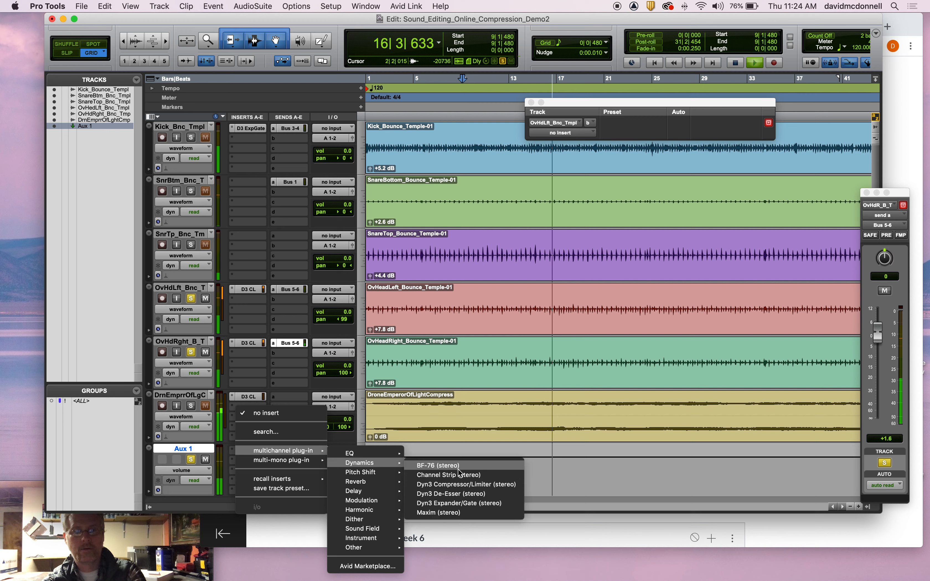
pyautogui.click(465, 485)
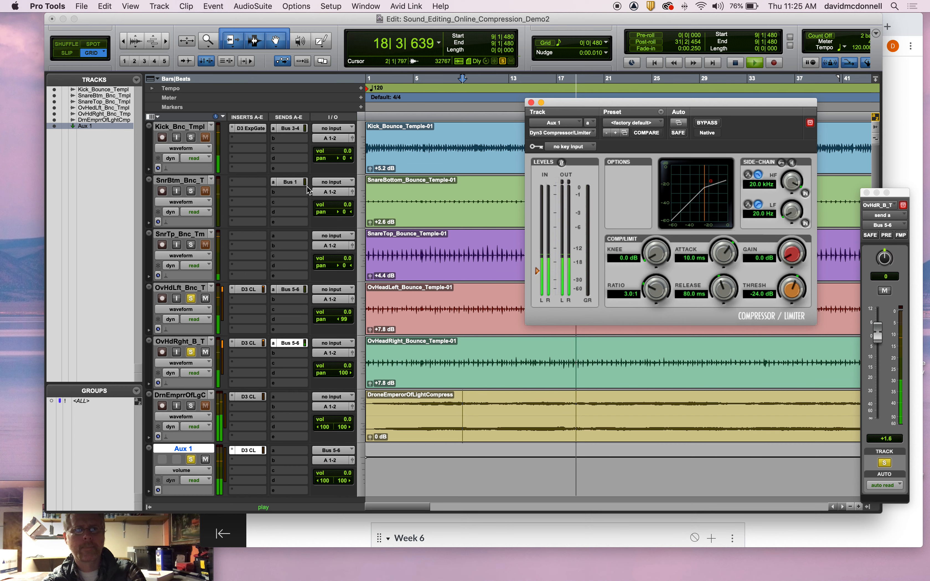
# Key the Aux 1 compressor externally from Bus 1 (Mono) and set its threshold to -36.0 dB
pyautogui.click(591, 147)
pyautogui.moveTo(588, 157)
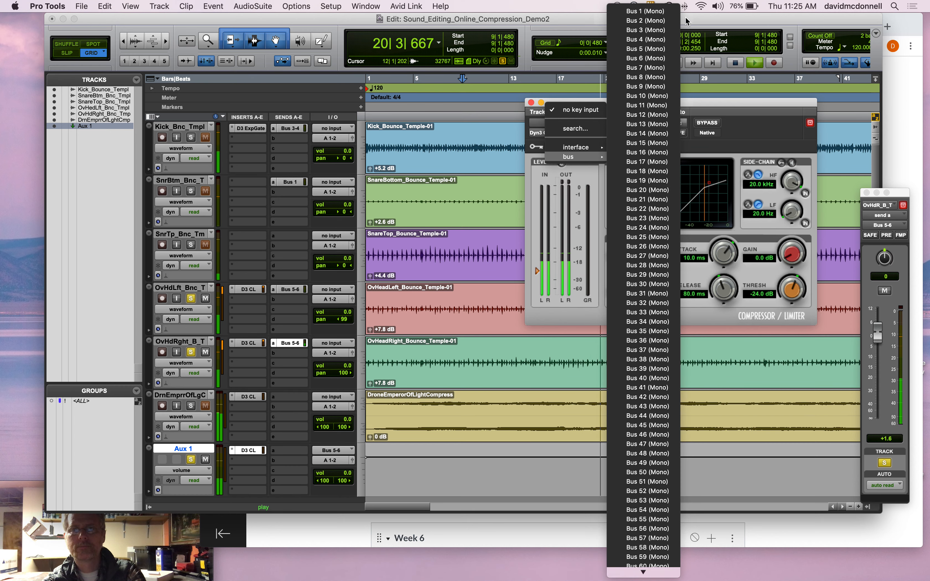
pyautogui.click(655, 11)
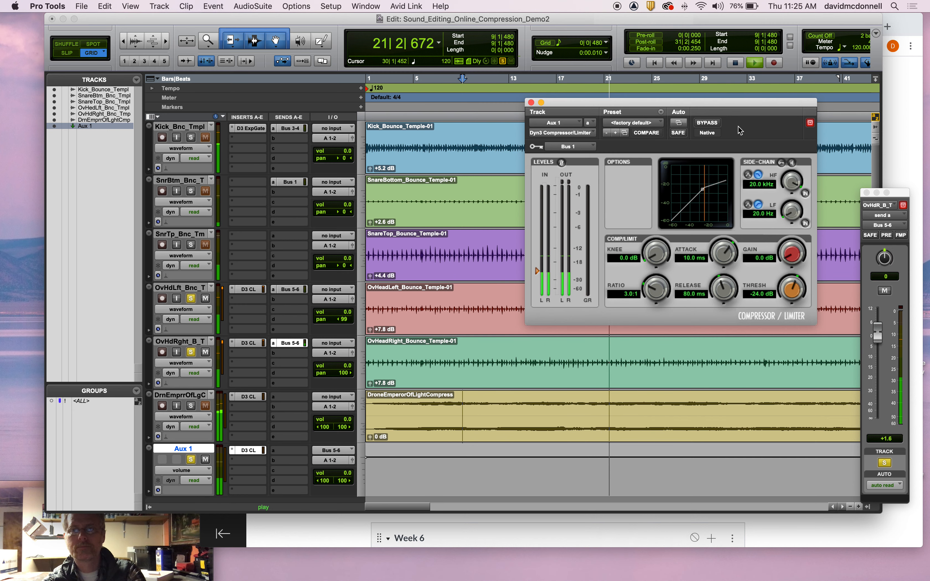
pyautogui.click(780, 162)
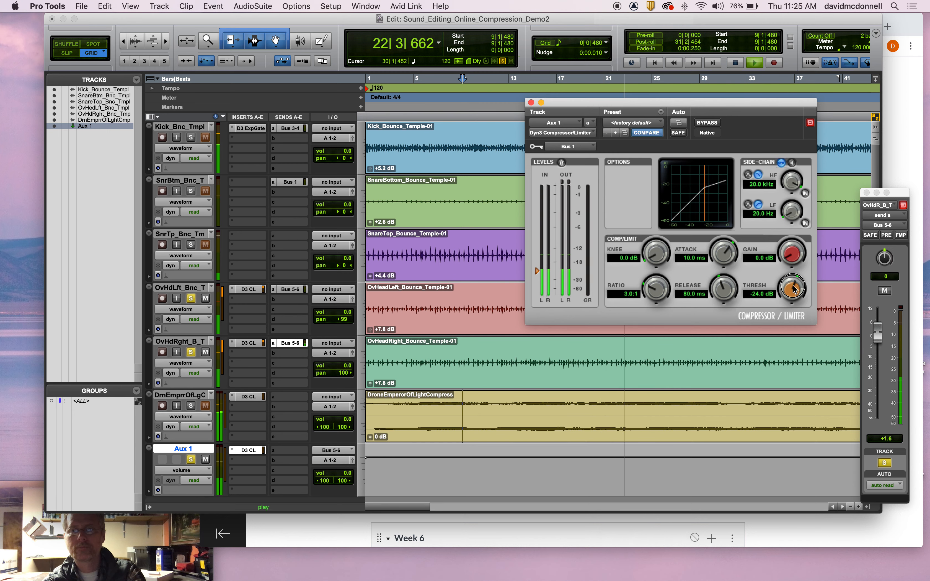
pyautogui.moveTo(791, 291); pyautogui.dragTo(787, 301)
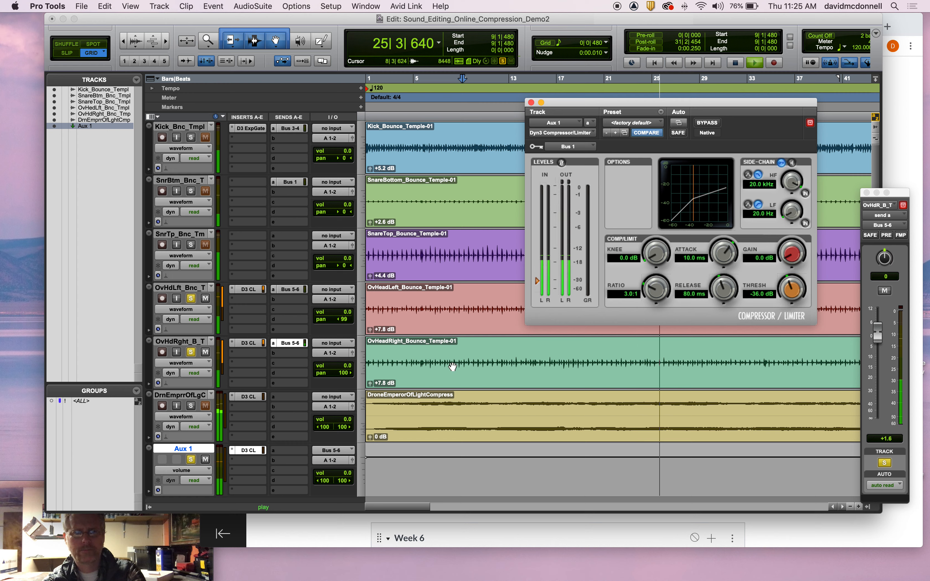
# Unsolo the left overhead, right overhead and Aux 1 tracks so the full mix plays
pyautogui.click(191, 298)
pyautogui.click(191, 352)
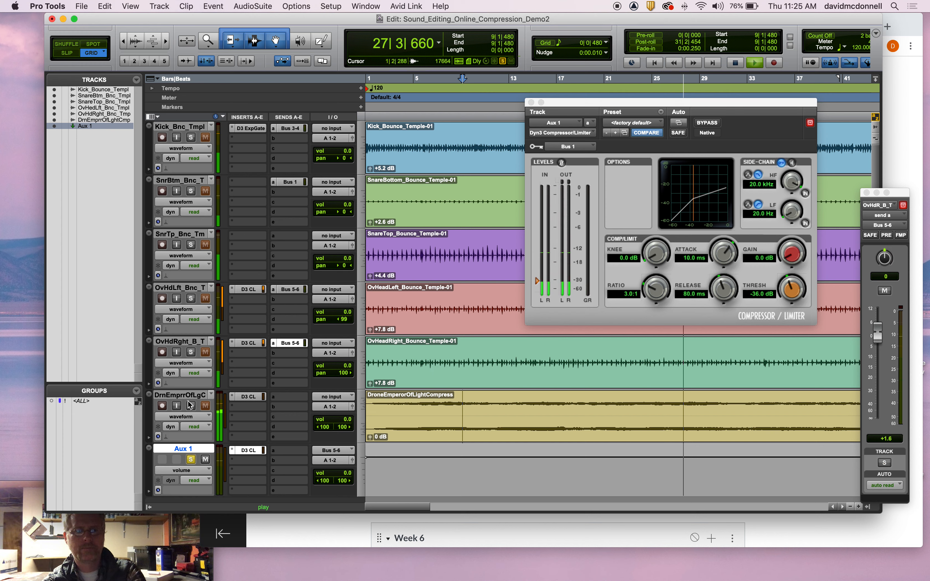
pyautogui.click(191, 459)
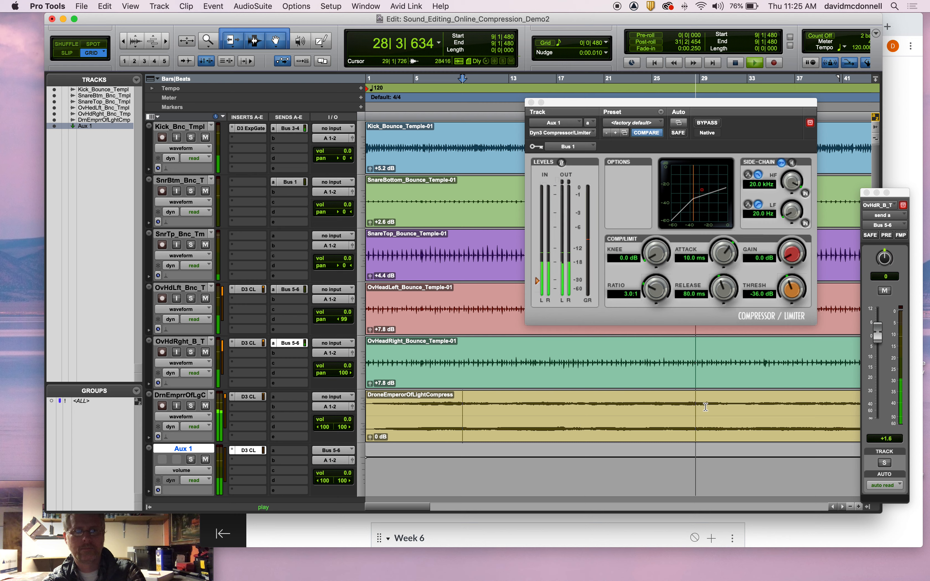
# Set the Aux 1 compressor's threshold to -45.0 dB and its release to 271.0 ms, and stop playback
pyautogui.moveTo(792, 289); pyautogui.dragTo(778, 299)
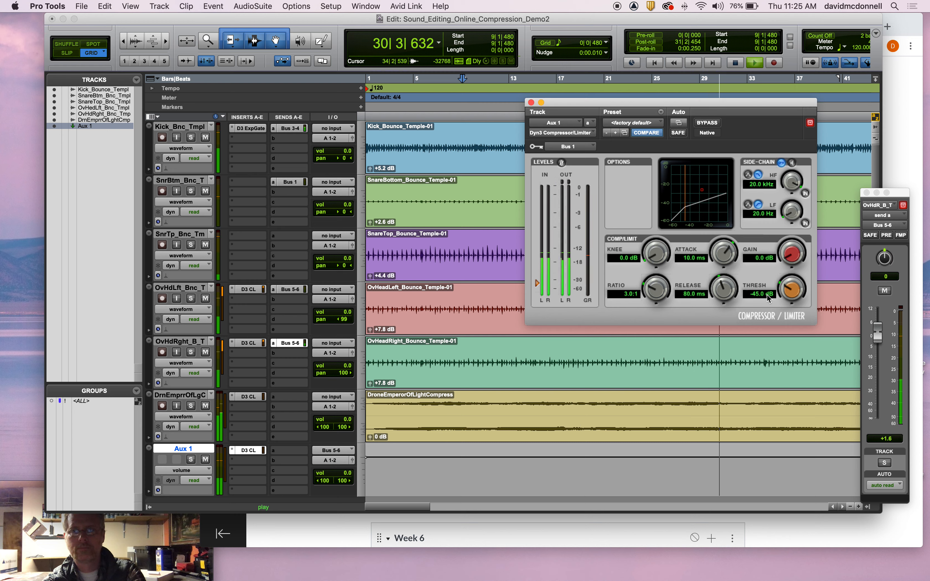
pyautogui.moveTo(724, 287); pyautogui.dragTo(739, 277)
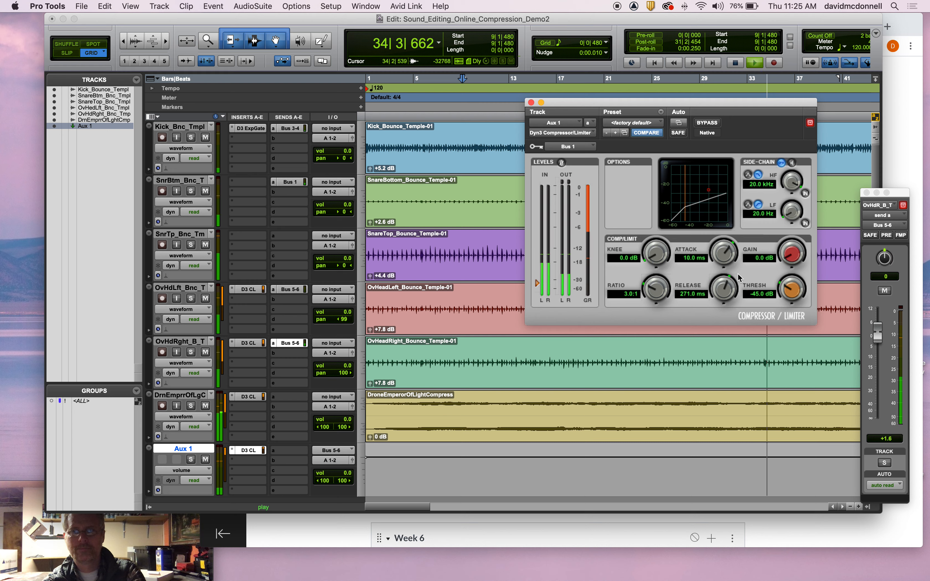
pyautogui.press('space')
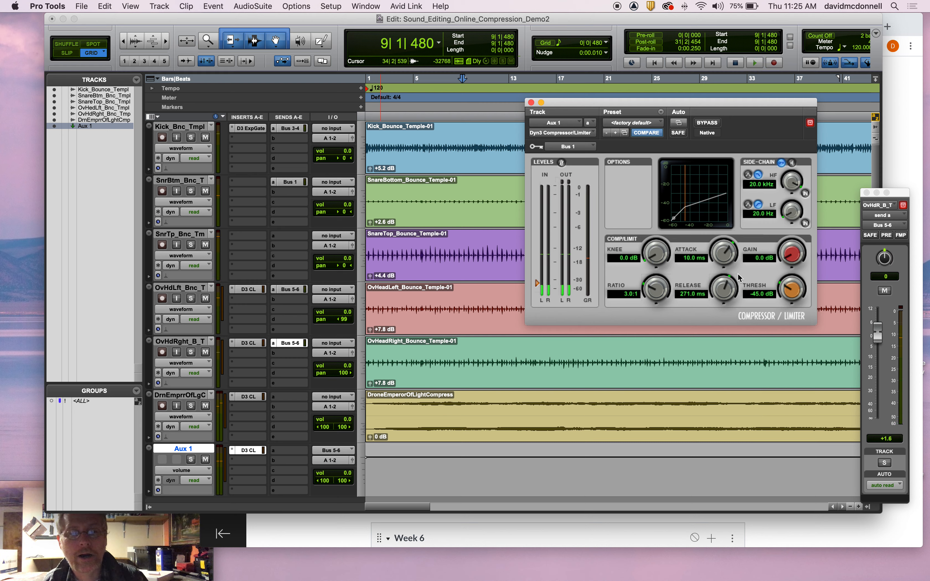